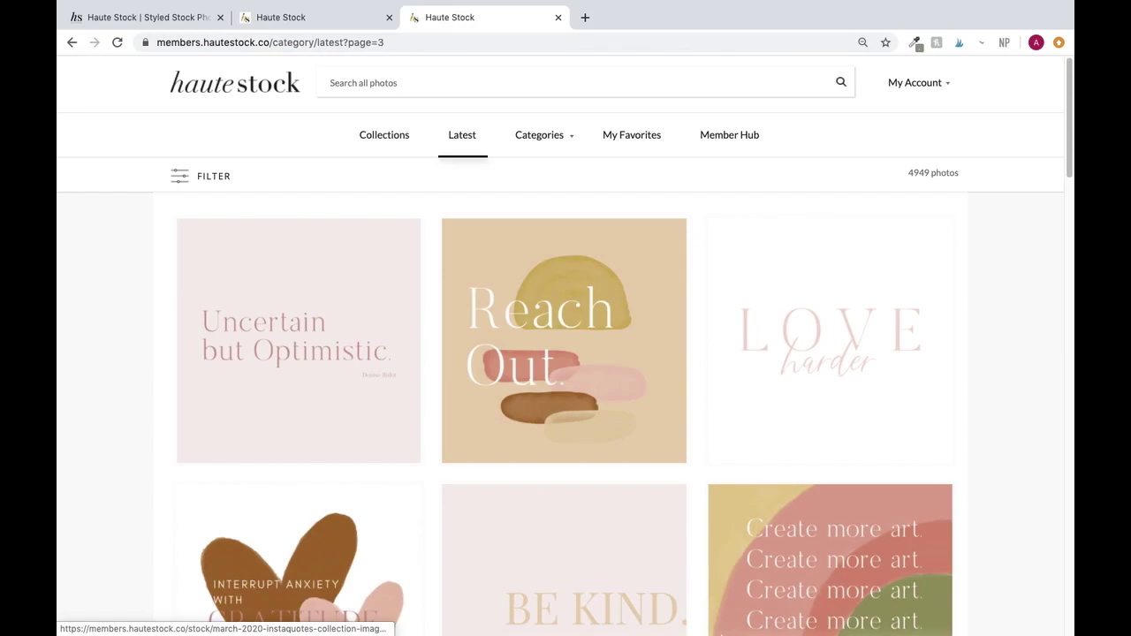
Step: With Haute Stock's Latest page 3 showing, bring up QuickTime Player's recording options from the Dock
mouse_move(698, 623)
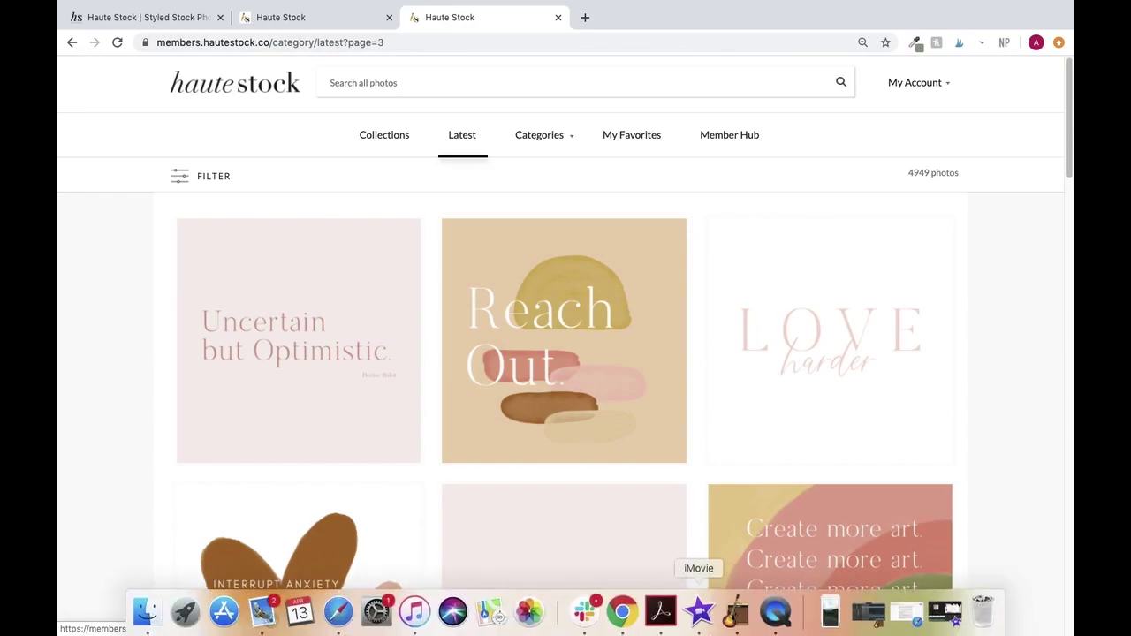
right_click(777, 616)
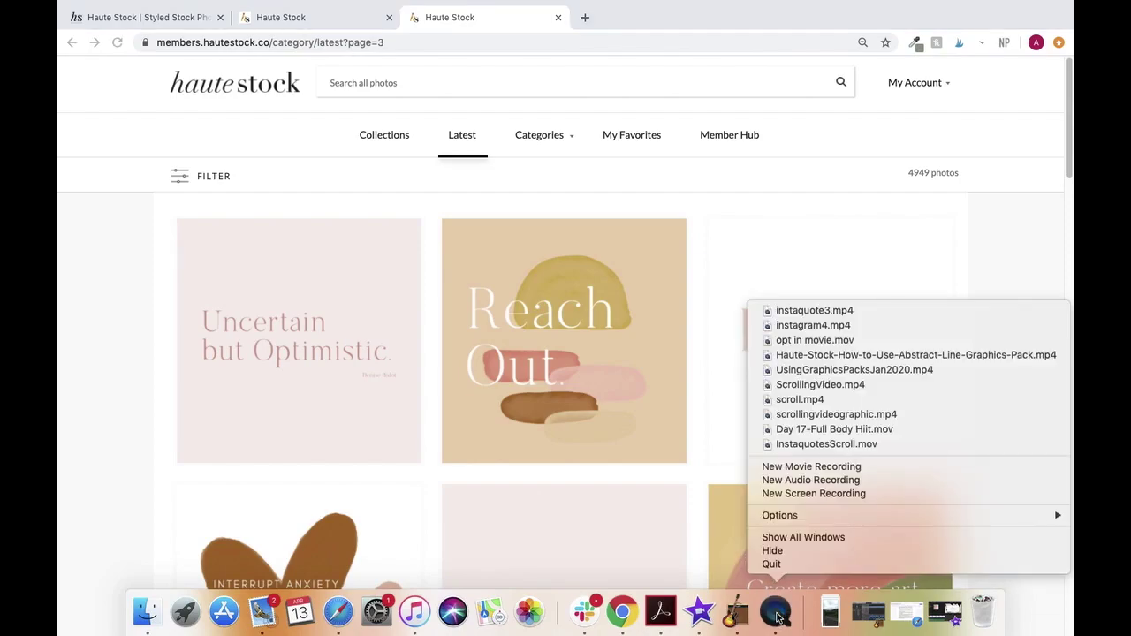
Step: Start a QuickTime screen recording of the browser window area, then make the browser full screen
left_click(783, 494)
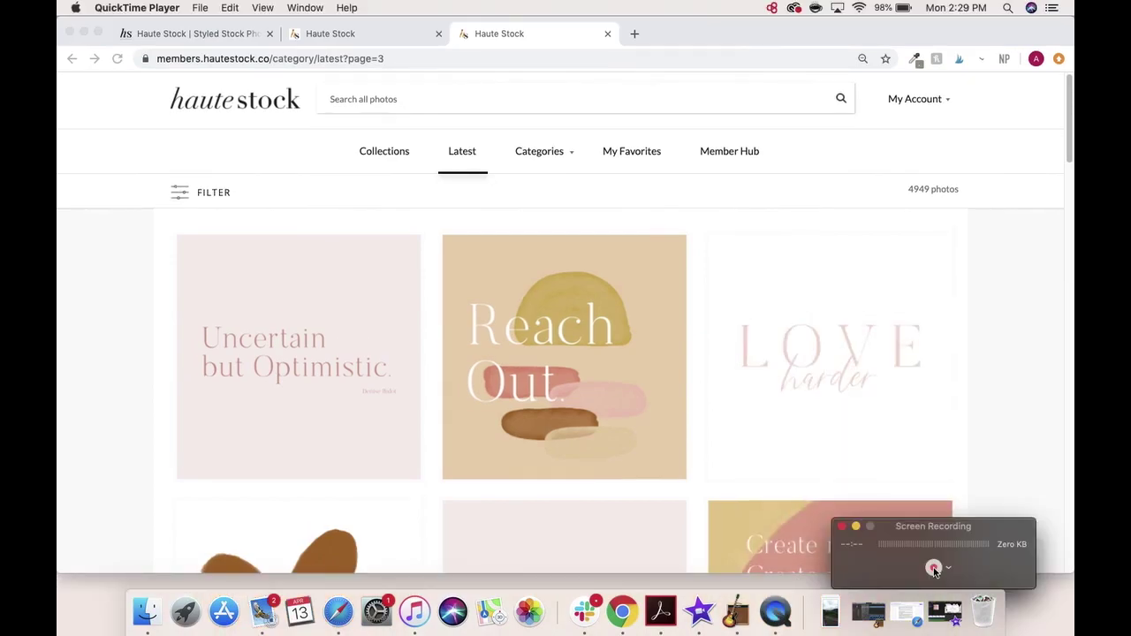
left_click(934, 568)
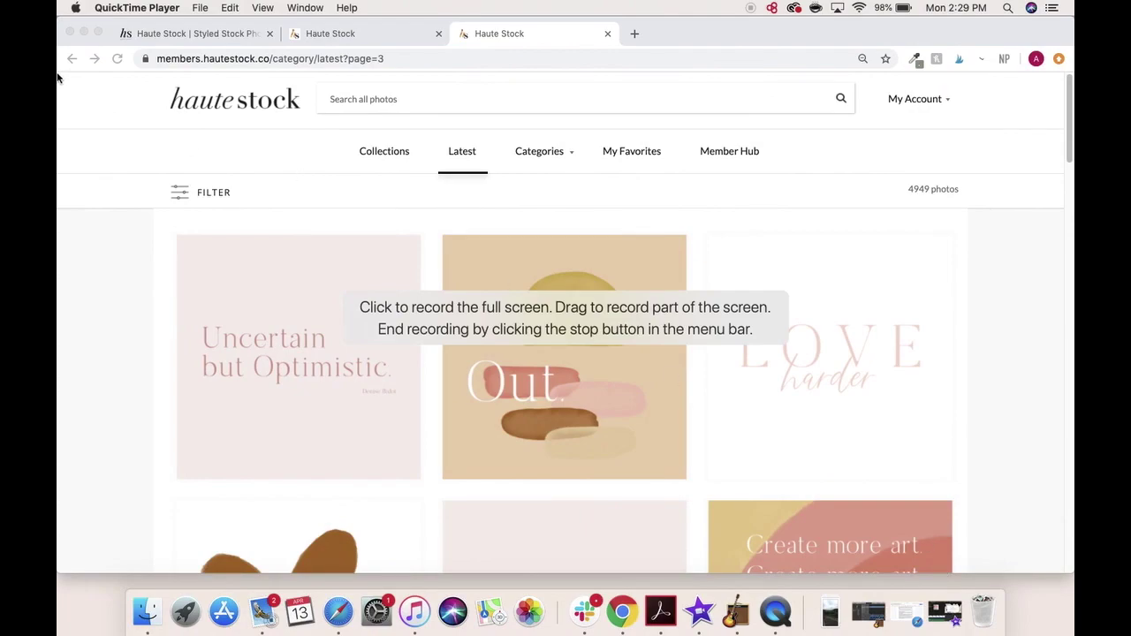
left_click_drag(62, 76, 1072, 585)
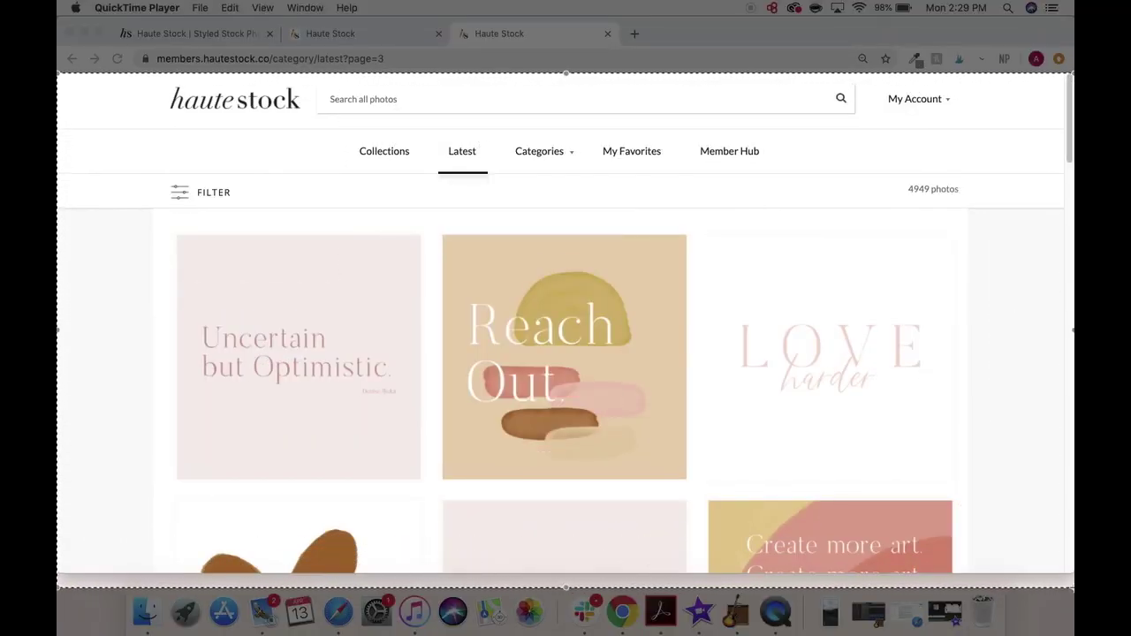
key("Return")
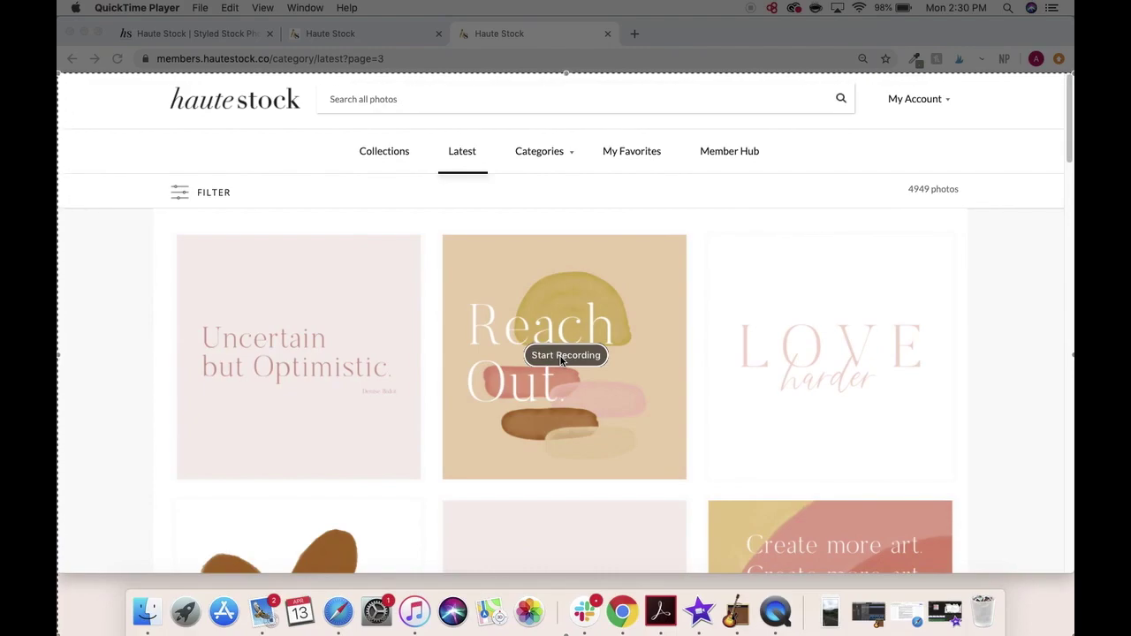
left_click(564, 356)
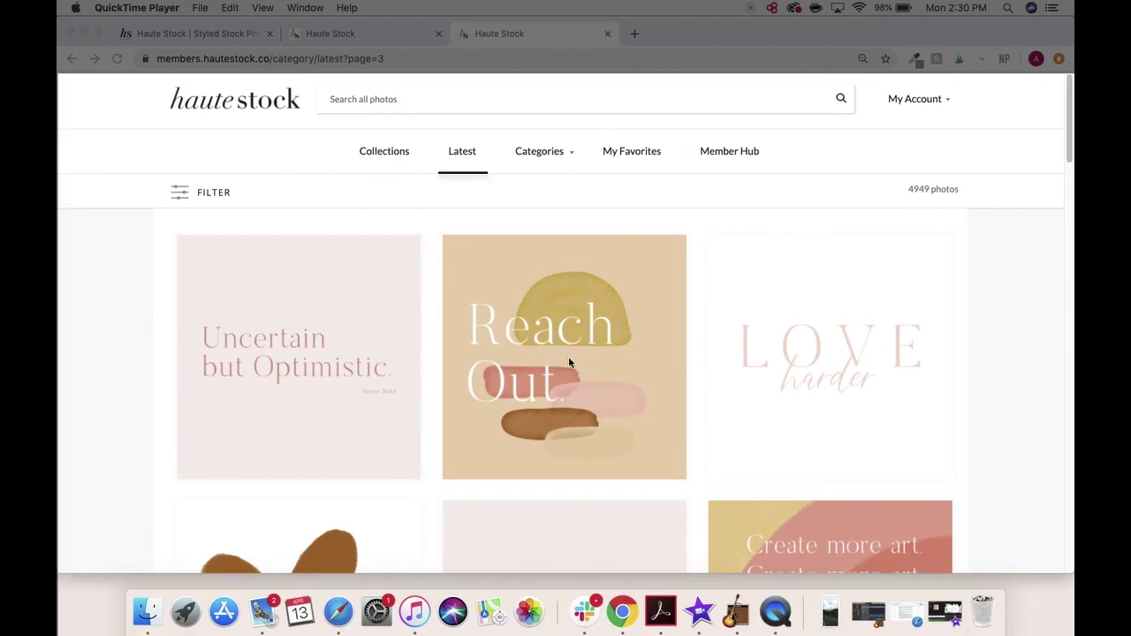
left_click(100, 34)
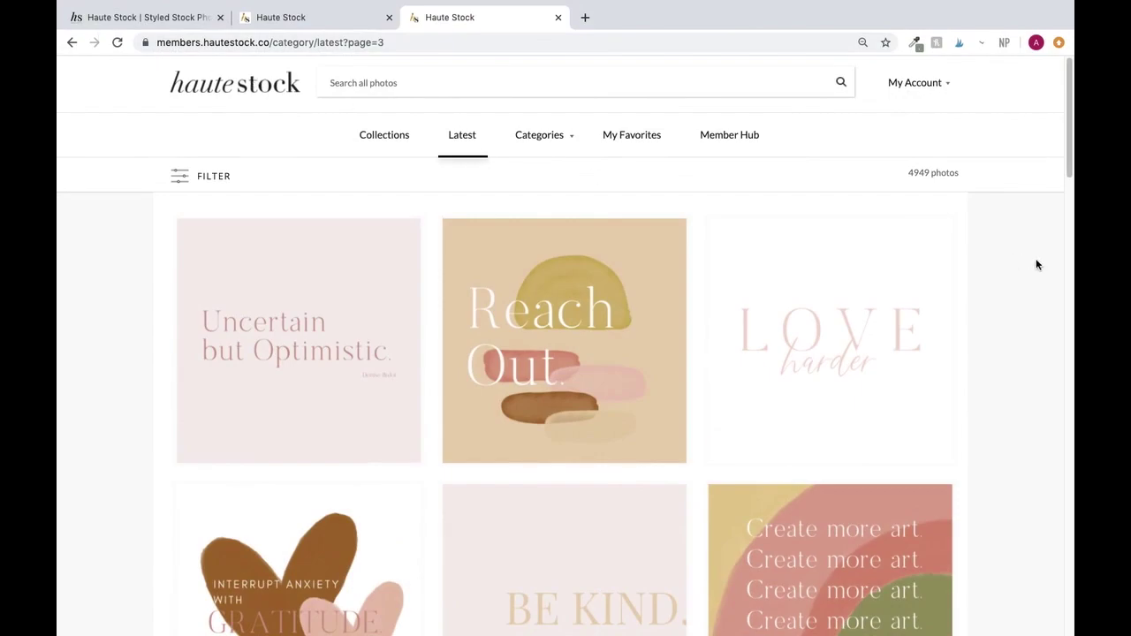
Step: Scroll slowly down the Latest quote graphics, then stop the recording from the menu bar
scroll(1038, 264, "down", 5)
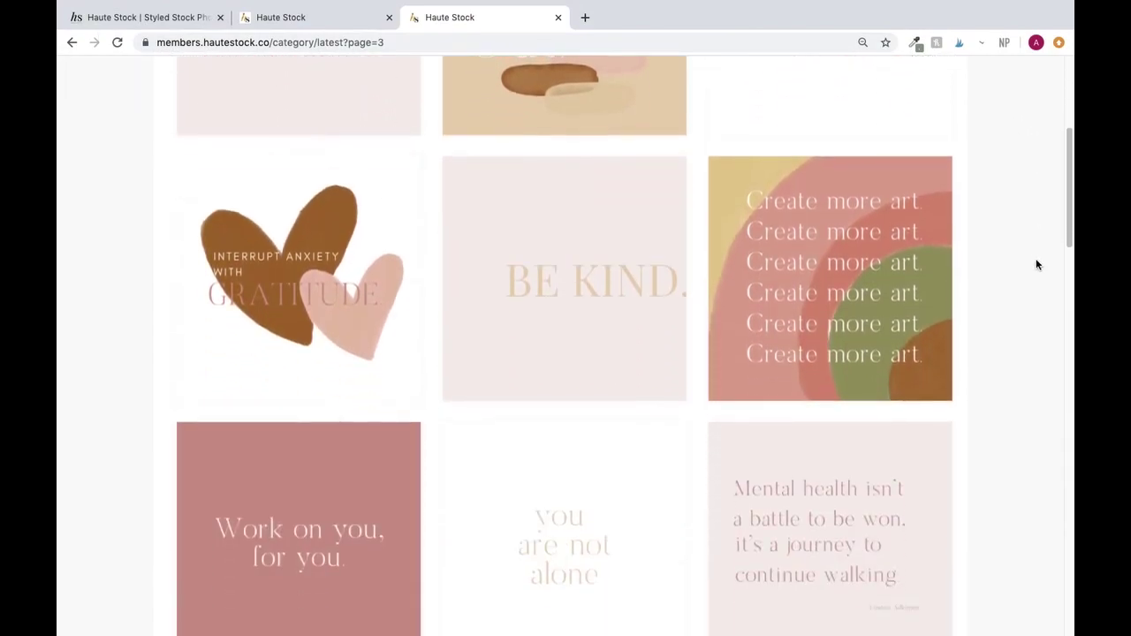
scroll(1038, 264, "down", 4)
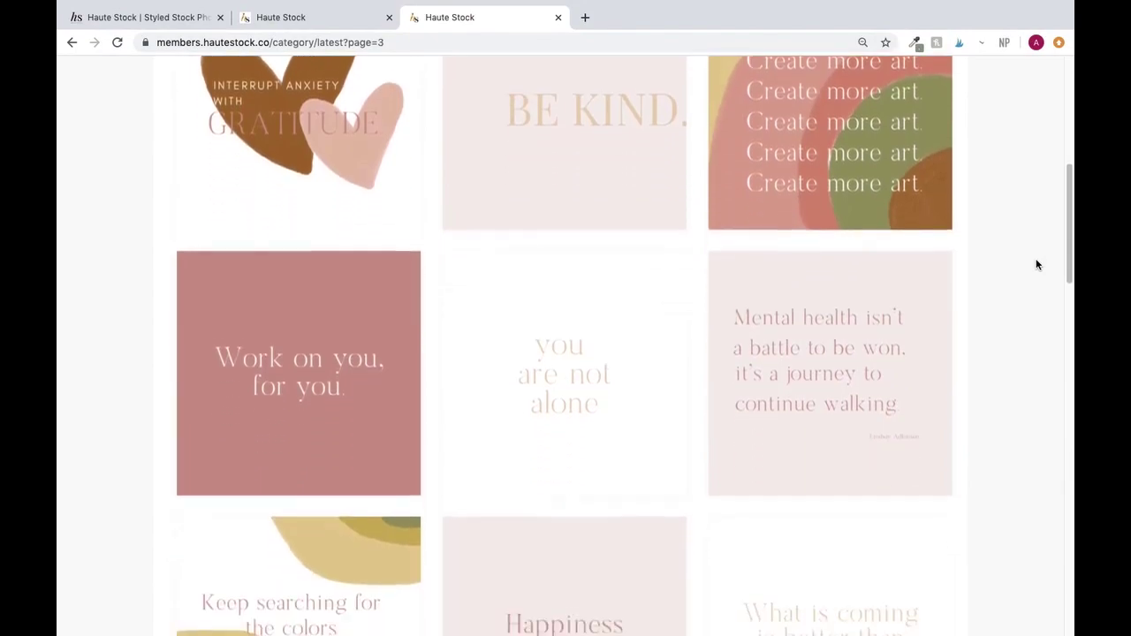
scroll(1038, 264, "down", 1)
scroll(1038, 264, "down", 5)
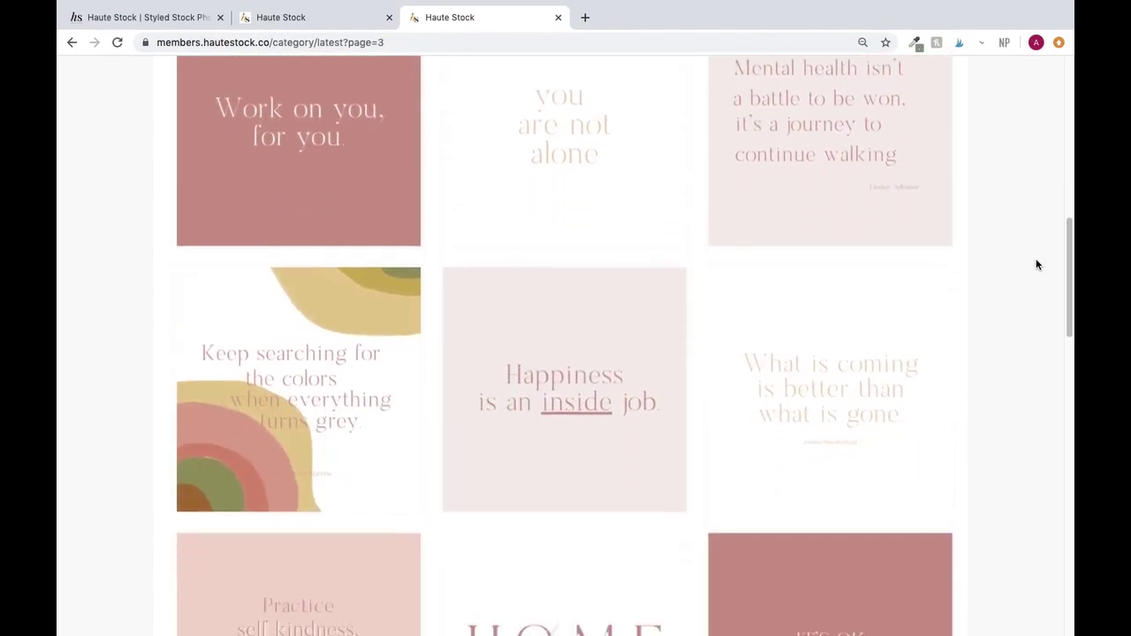
scroll(1037, 265, "down", 12)
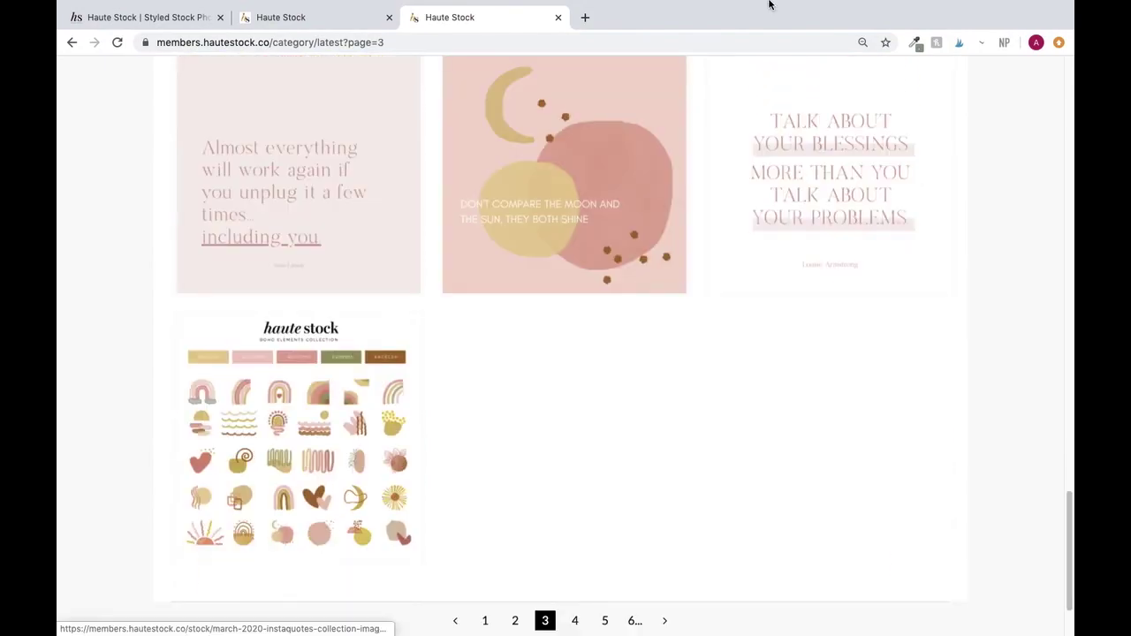
mouse_move(771, 6)
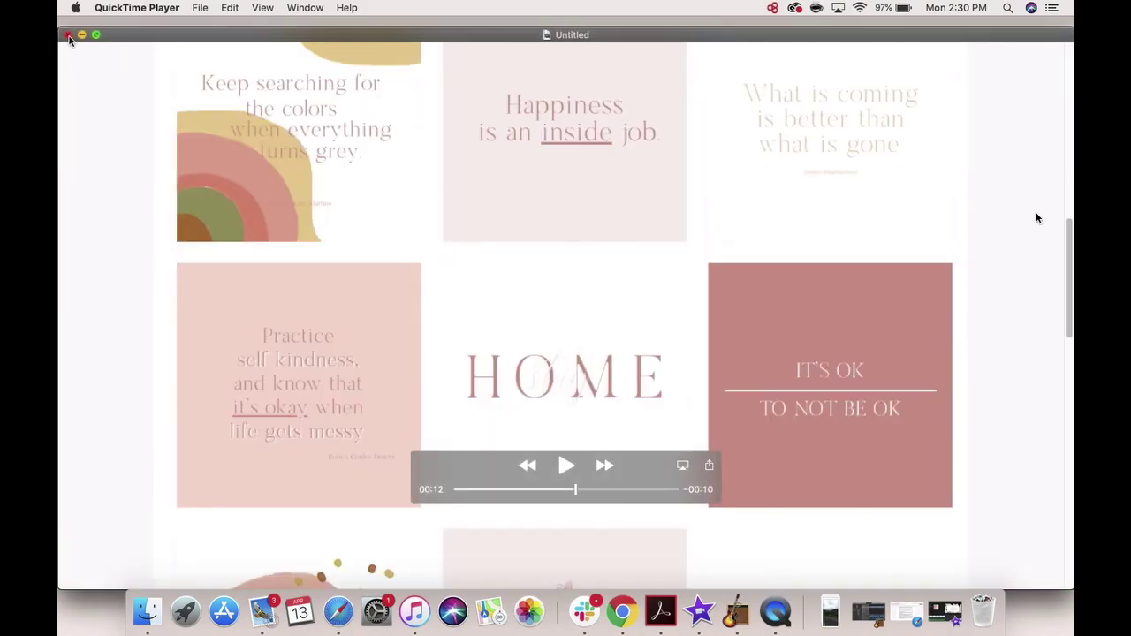
Step: Close the clip and save it to the Desktop under the name ScreenRecord1
left_click(69, 36)
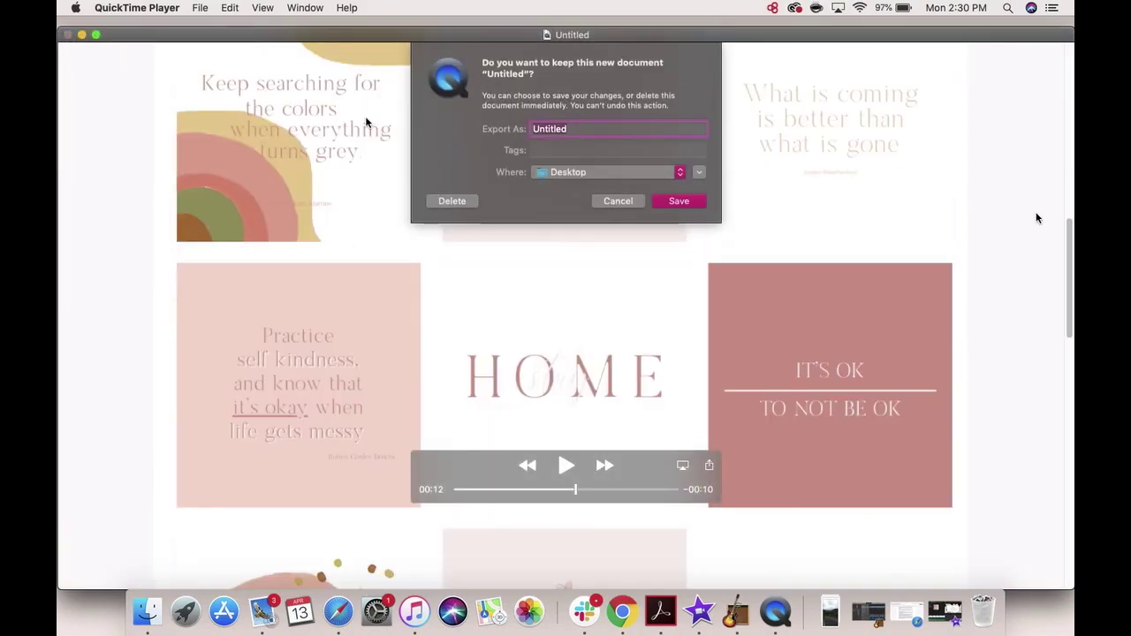
key("BackSpace")
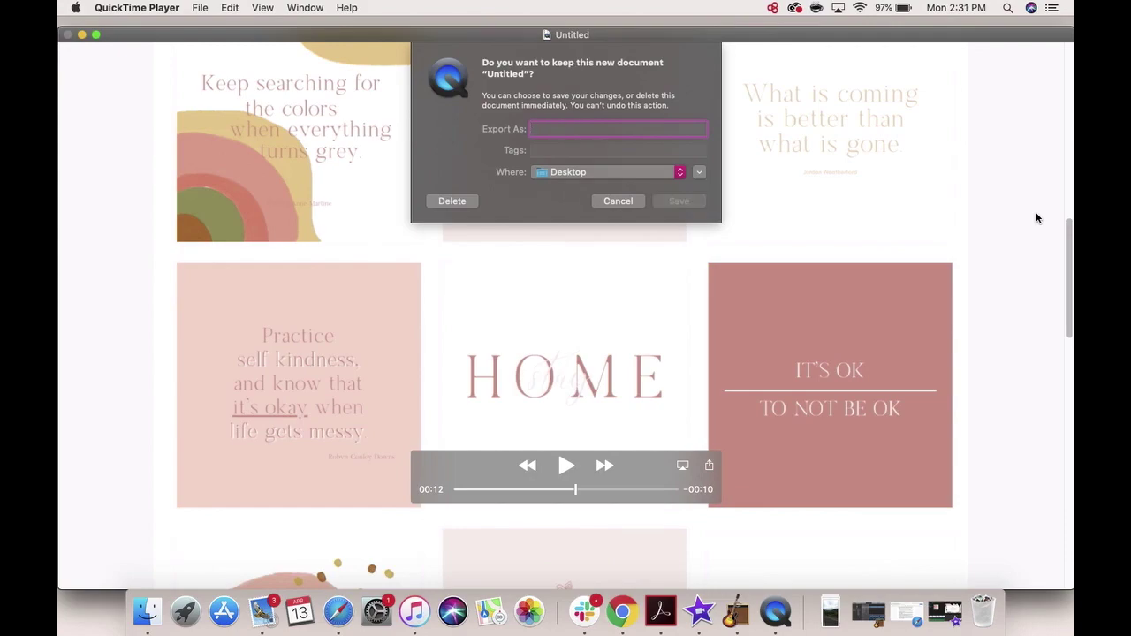
type("ScreenRecord1")
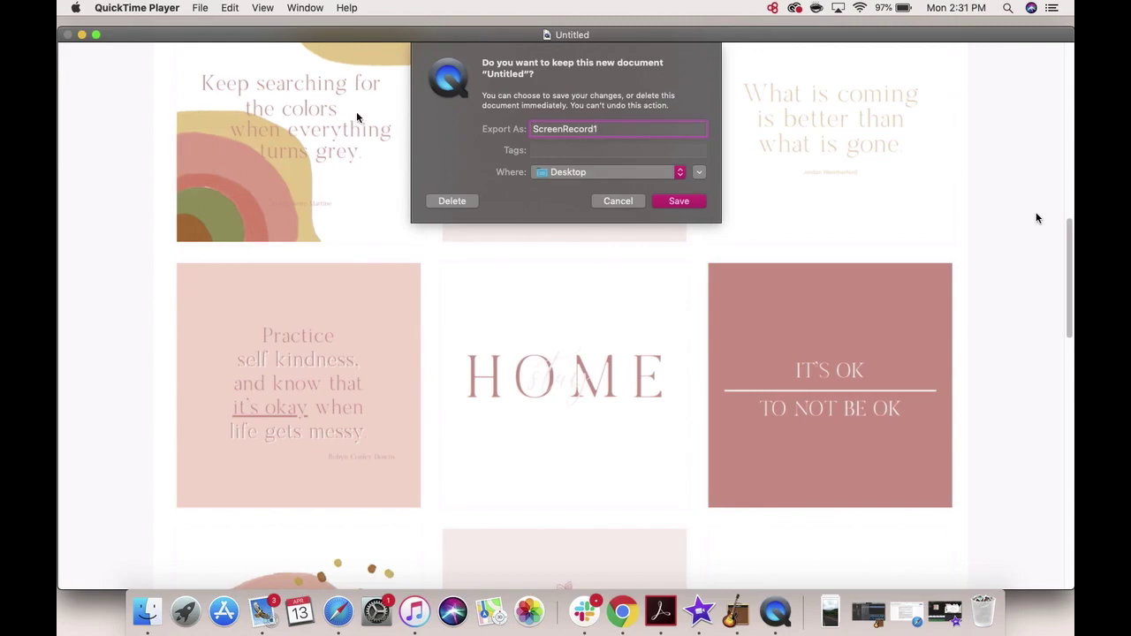
left_click(679, 201)
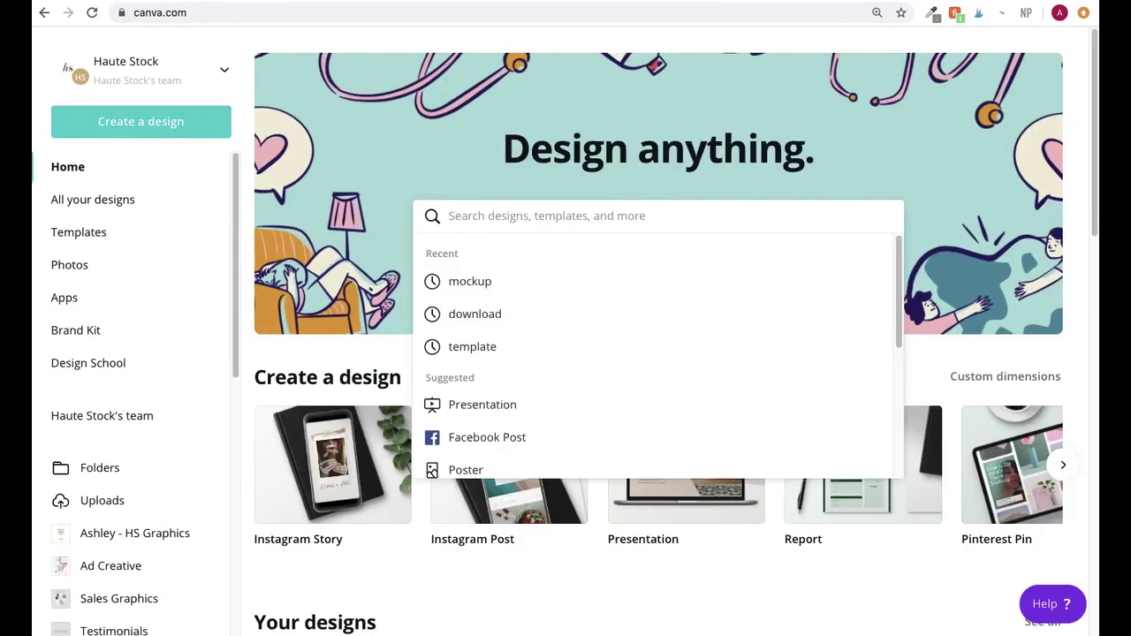
Step: Create a blank Instagram Story design, collapse Templates, and show the Muted Citrus photos
left_click(183, 127)
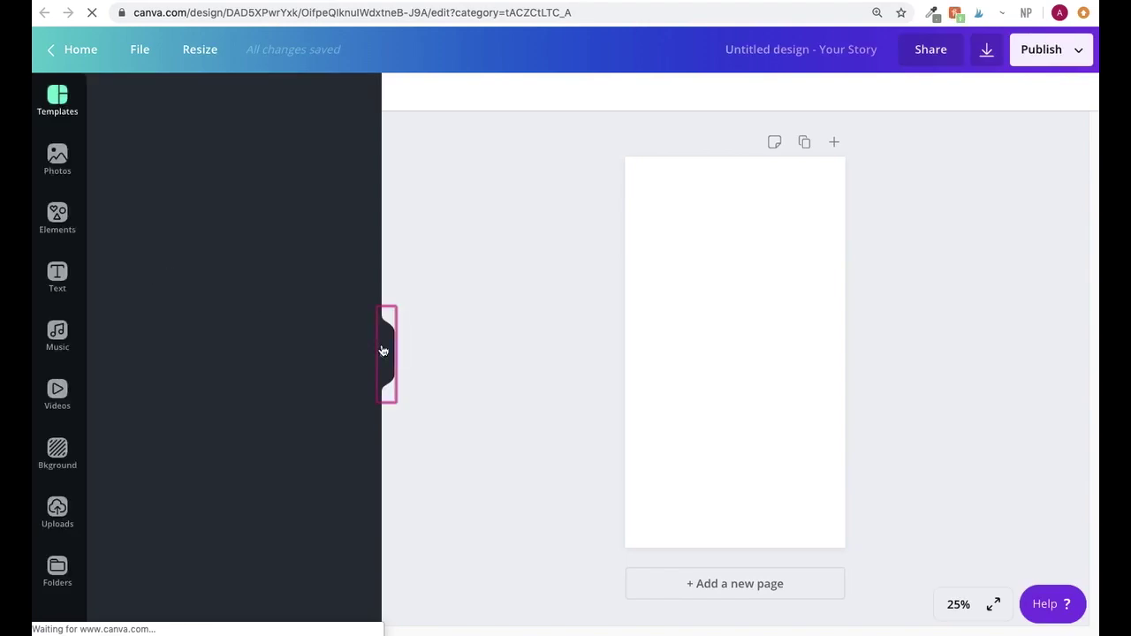
left_click(384, 350)
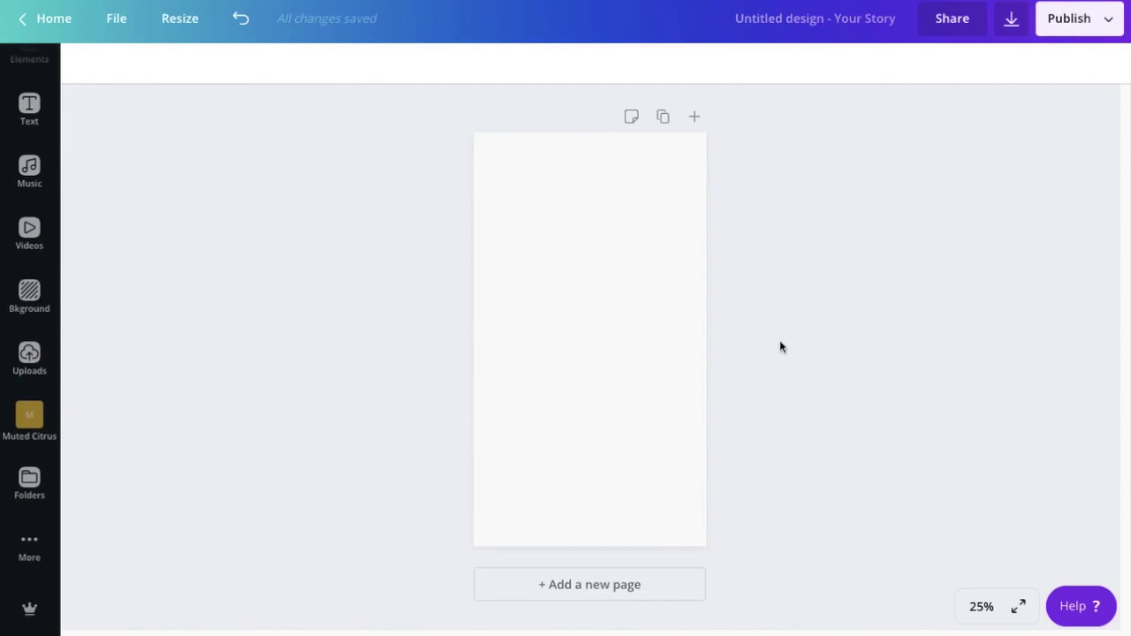
left_click(42, 416)
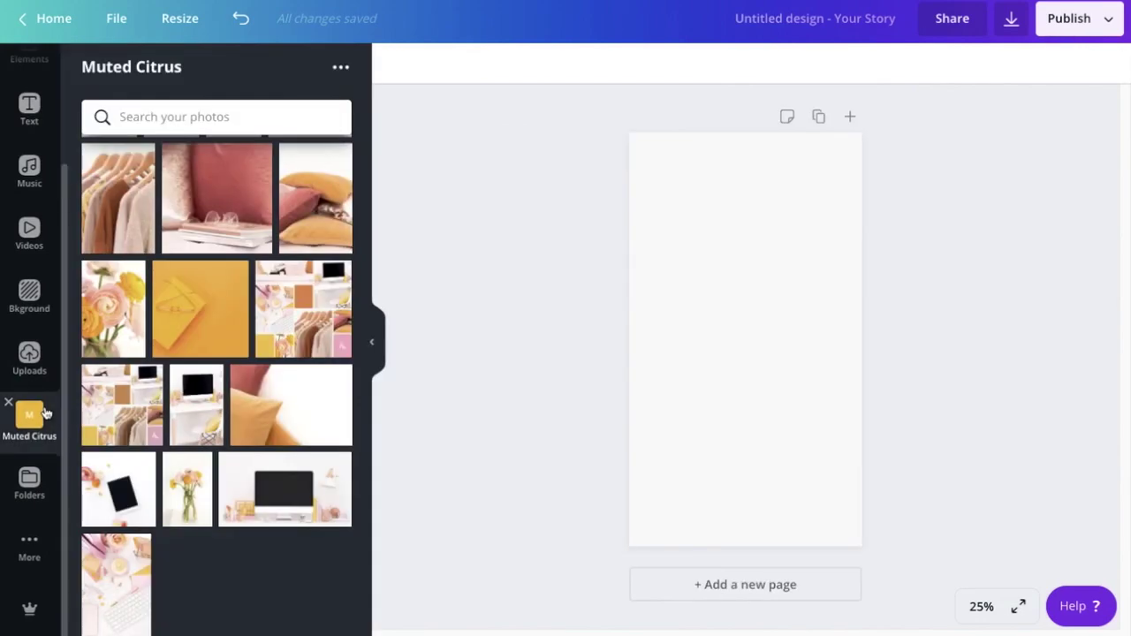
Step: Add the desk-and-monitor photo, enlarge it to about 1,569 by 882, and nudge it slightly lower
left_click(325, 489)
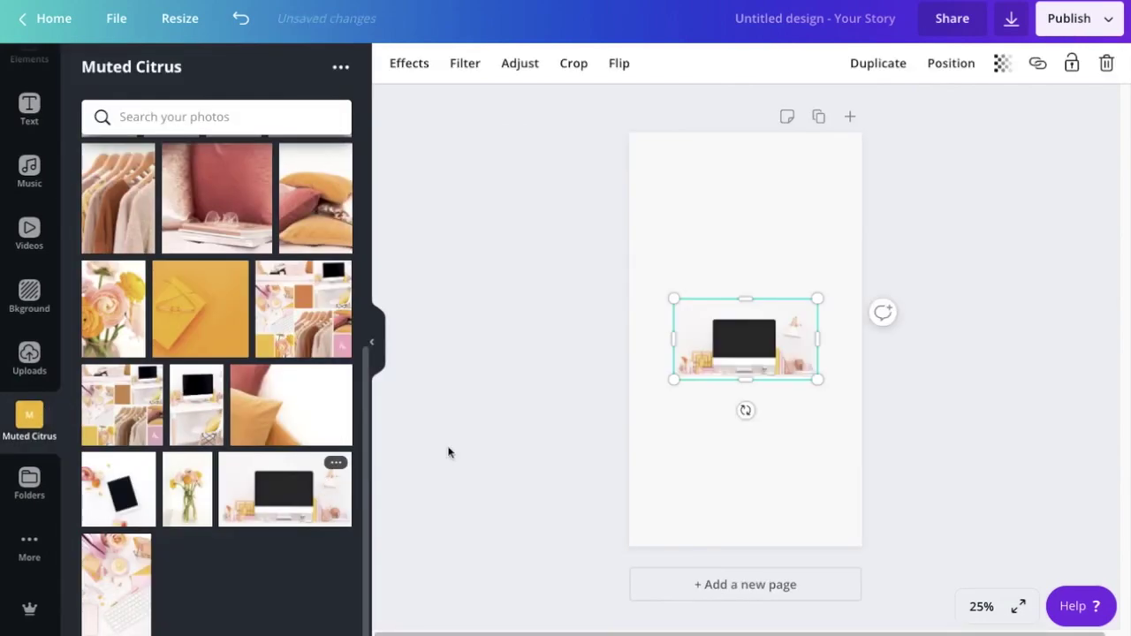
left_click_drag(818, 381, 910, 426)
left_click_drag(668, 295, 619, 233)
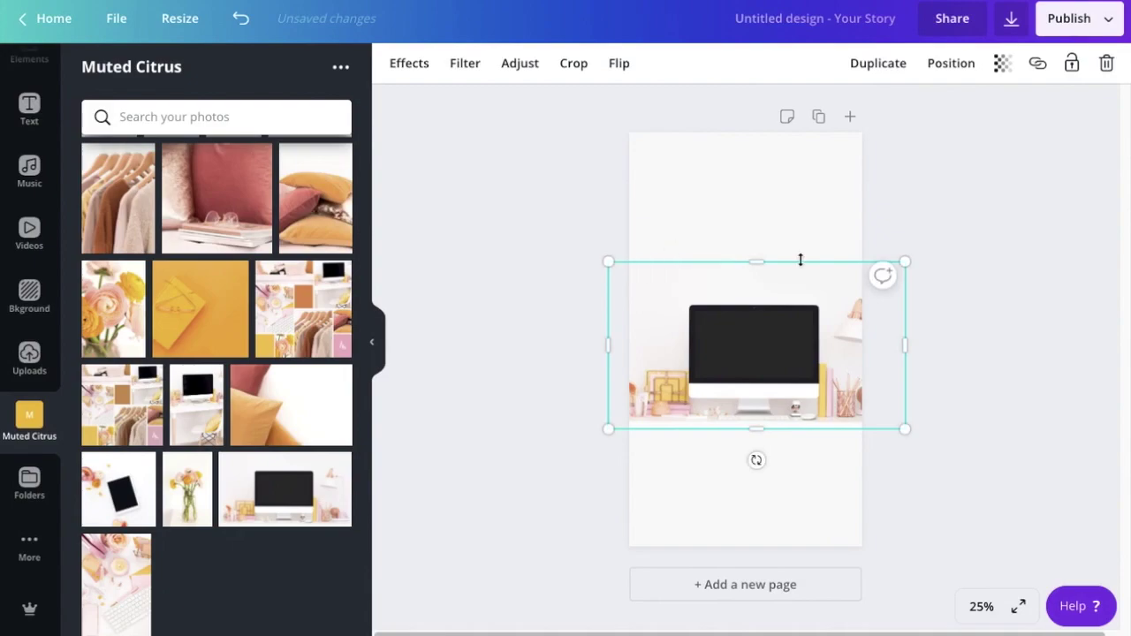
left_click_drag(905, 262, 1007, 209)
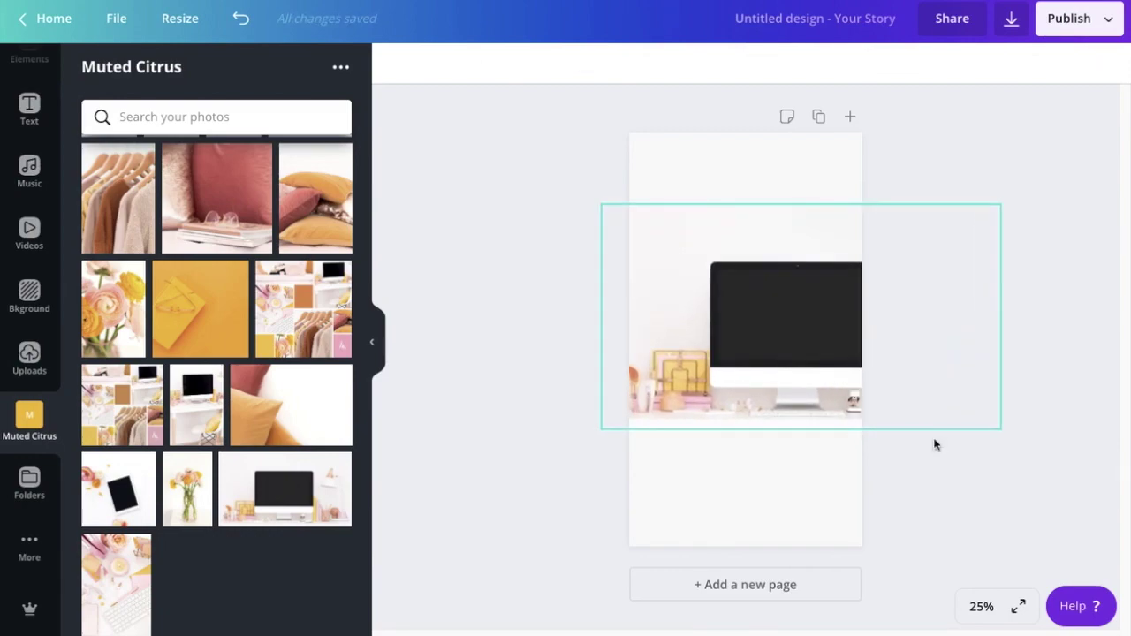
left_click_drag(828, 353, 828, 362)
left_click(1078, 429)
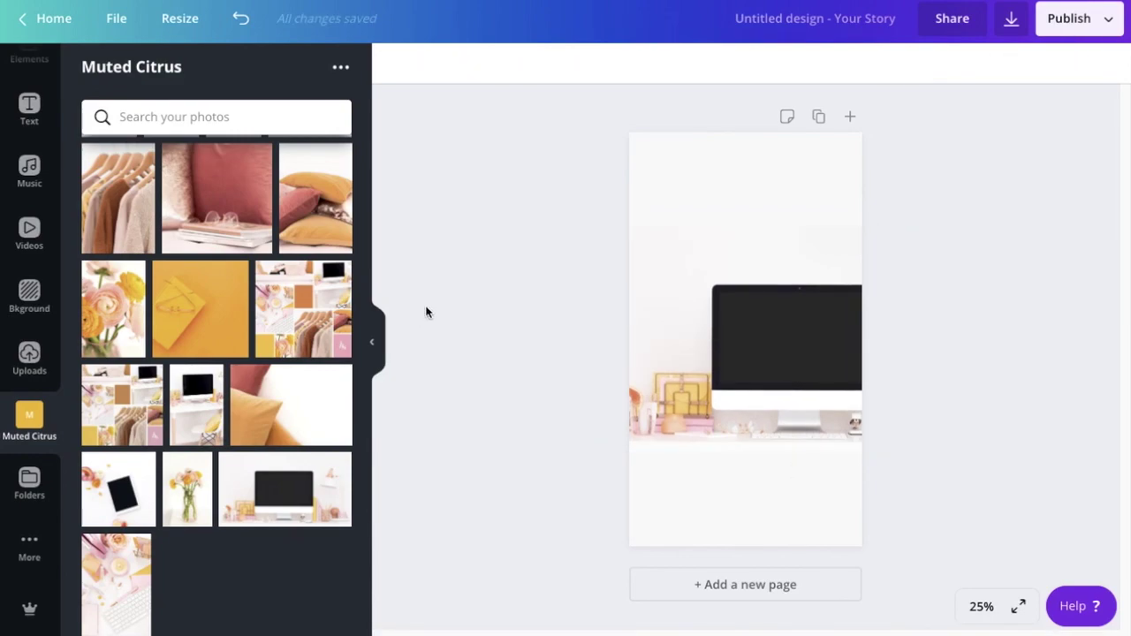
Step: Upload InstaquotesScroll.mov from the Desktop and add it to the story page
left_click(39, 358)
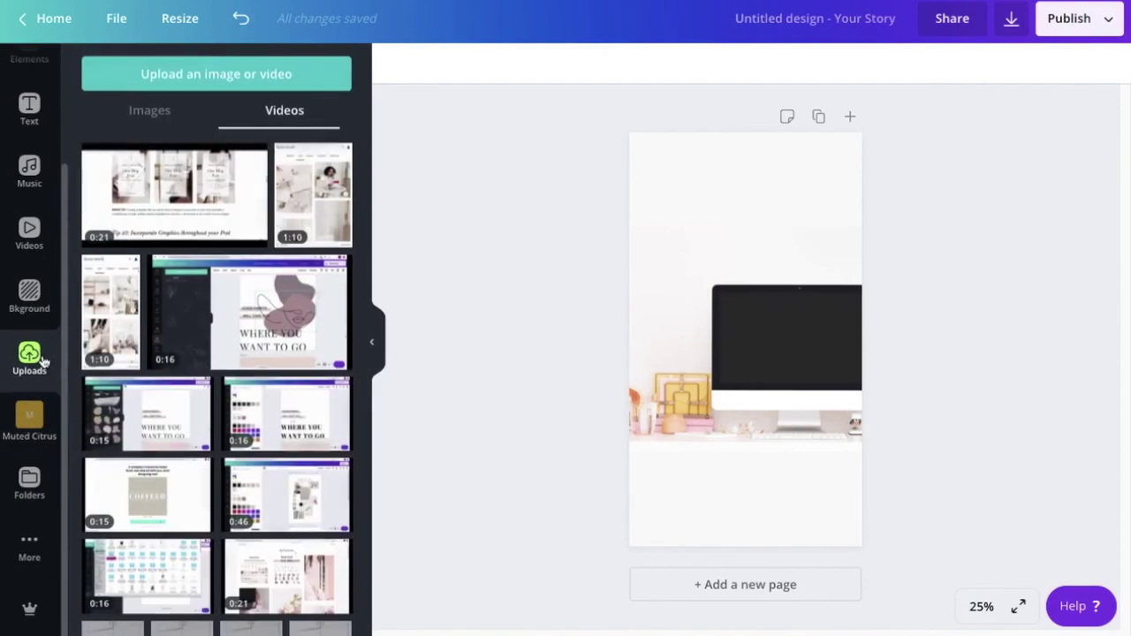
left_click(250, 79)
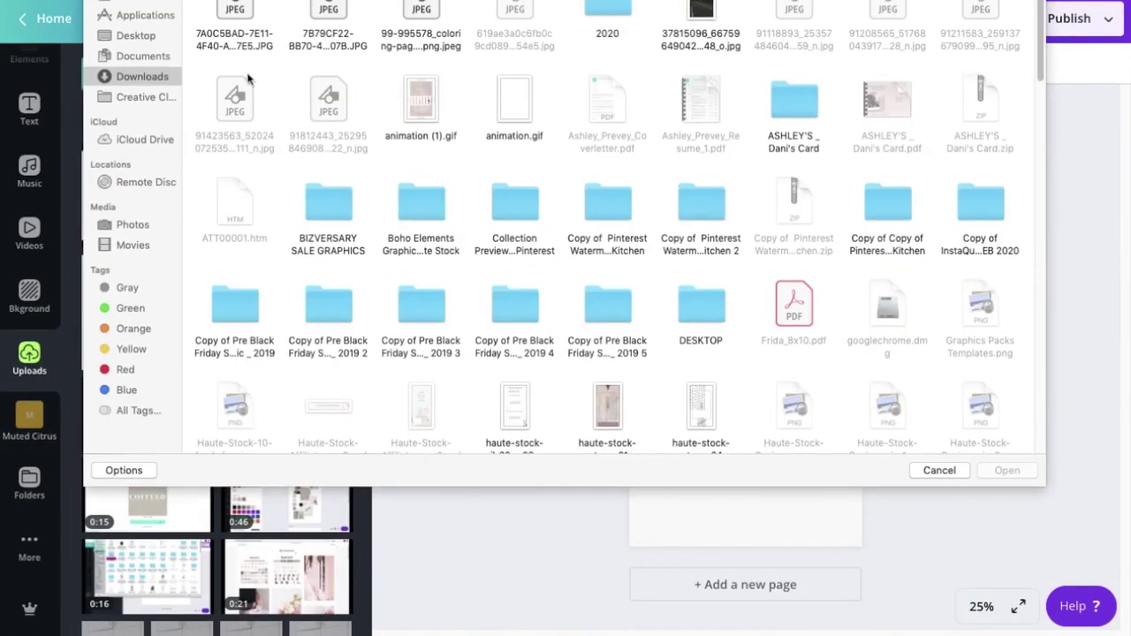
left_click(134, 35)
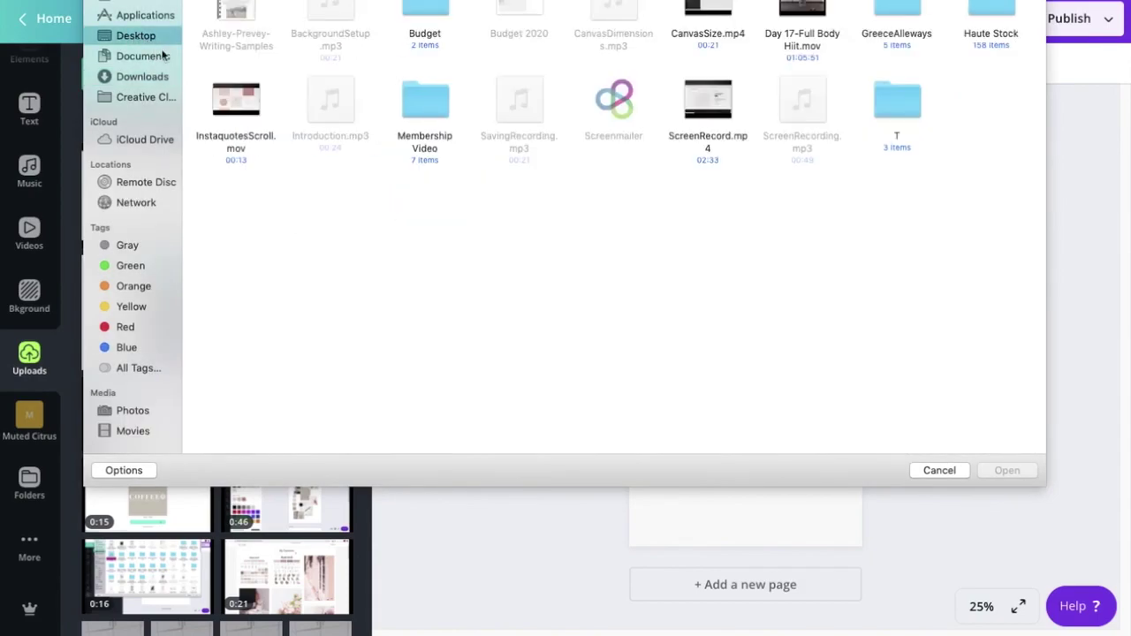
left_click(238, 115)
double_click(245, 141)
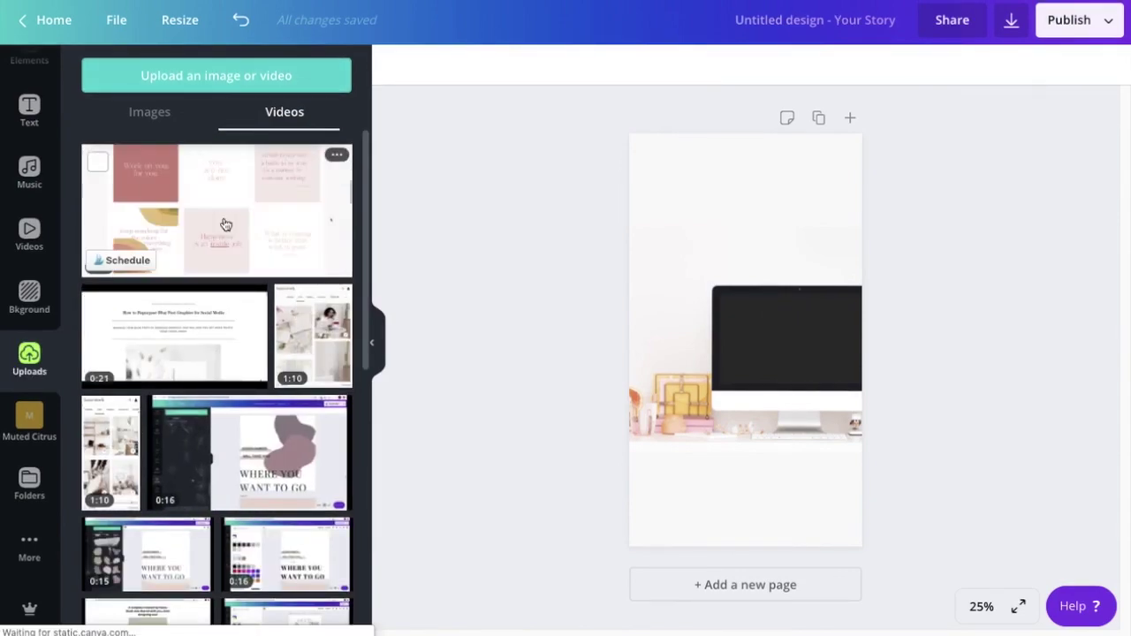
left_click(225, 225)
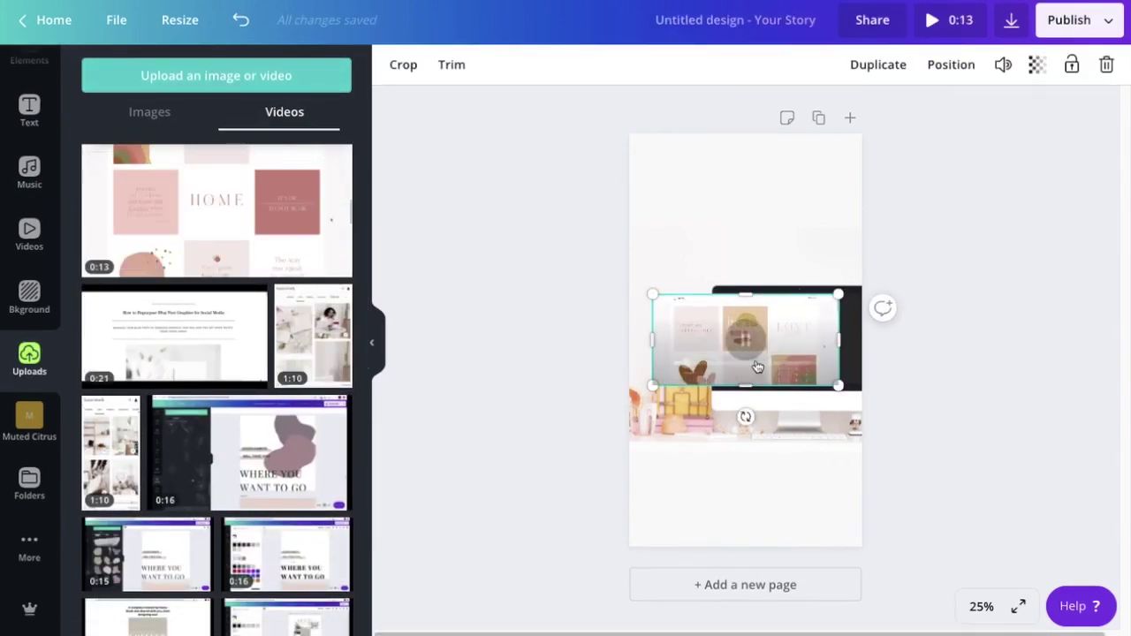
Step: Move the uploaded recording over the monitor screen and enlarge it to about 841 by 413
left_click_drag(798, 336, 861, 334)
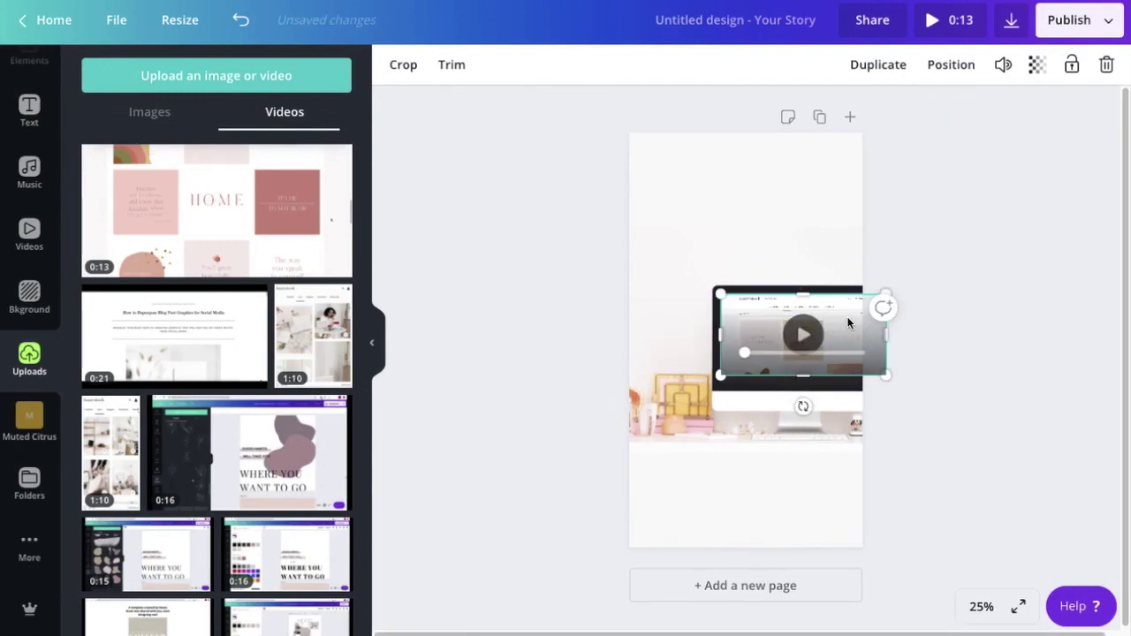
scroll(861, 334, "up", 3)
left_click_drag(971, 413, 1036, 482)
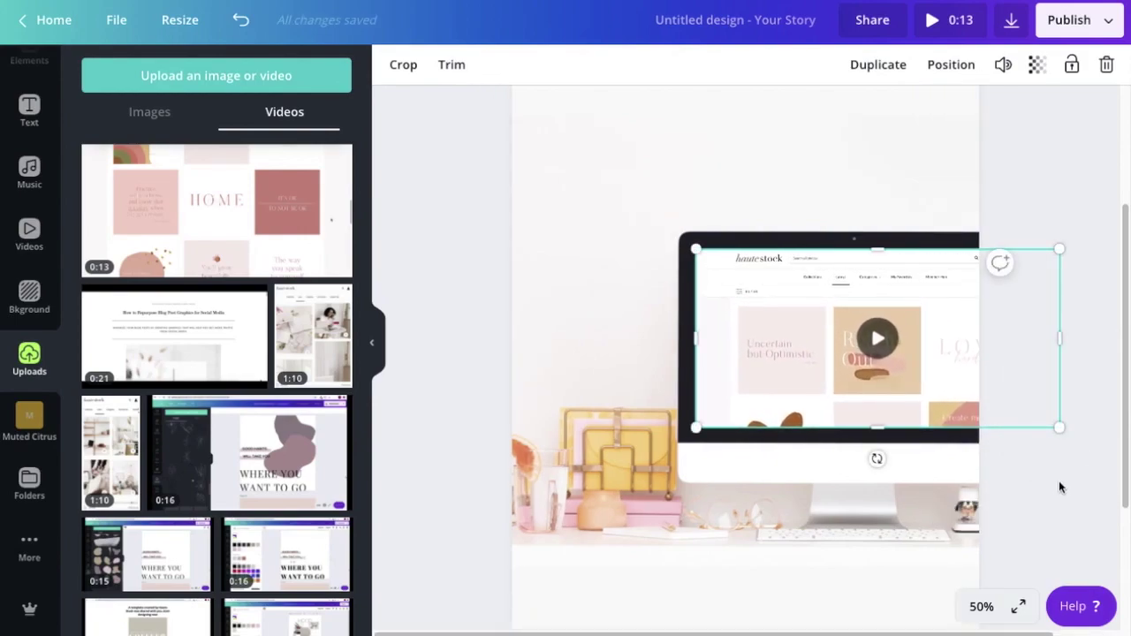
left_click(1059, 487)
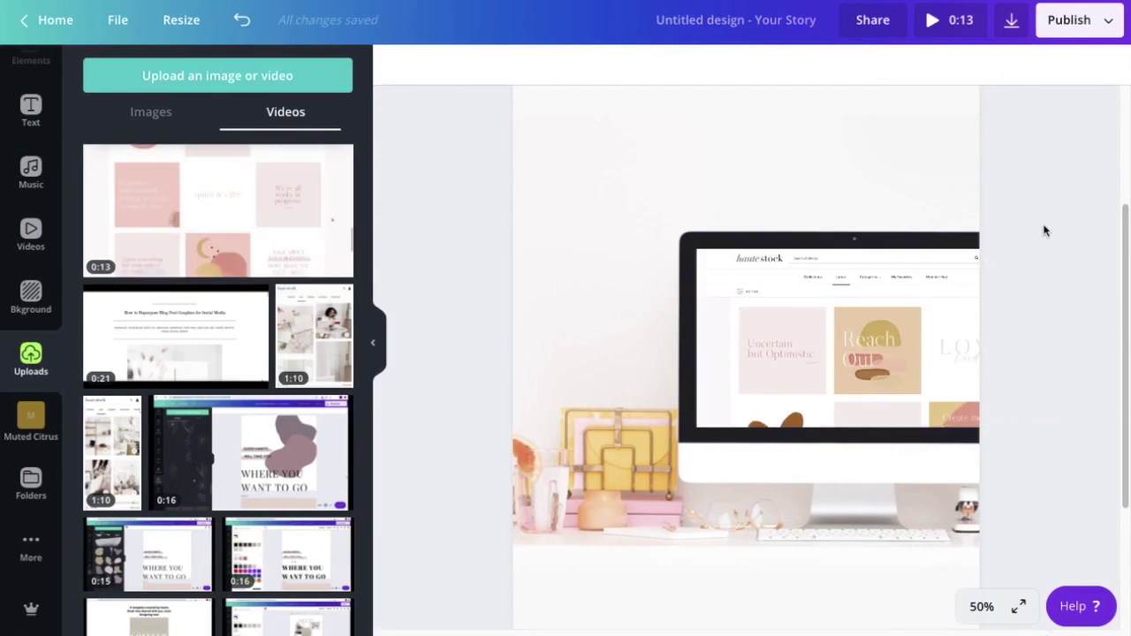
left_click(957, 330)
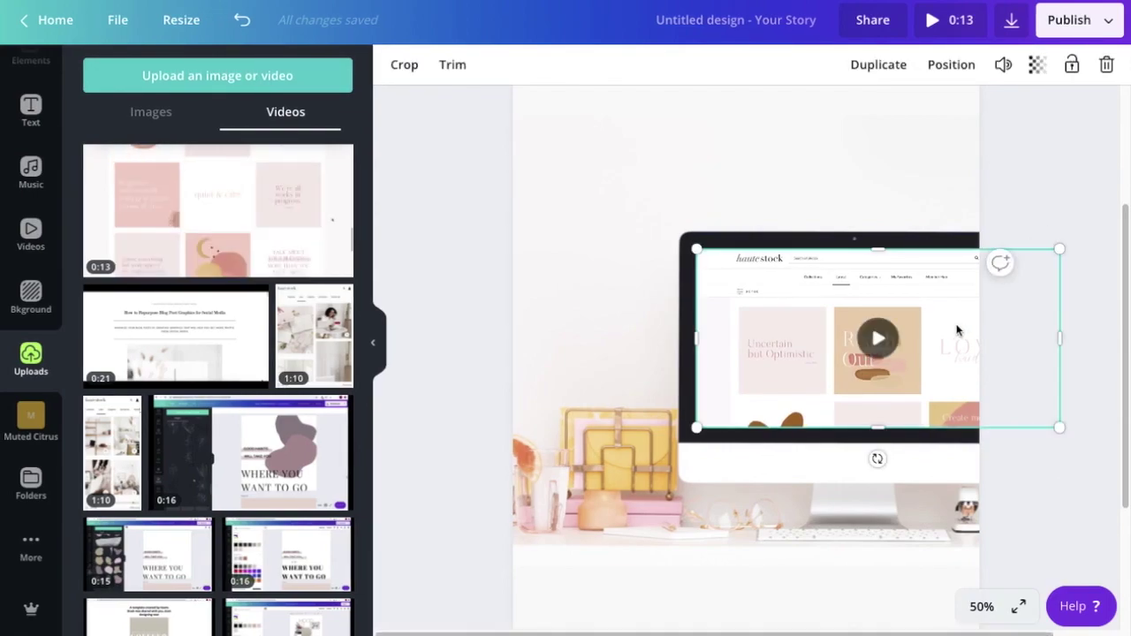
Step: Crop the recording's top-left and right edges, then shift it slightly left inside the monitor
left_click(406, 71)
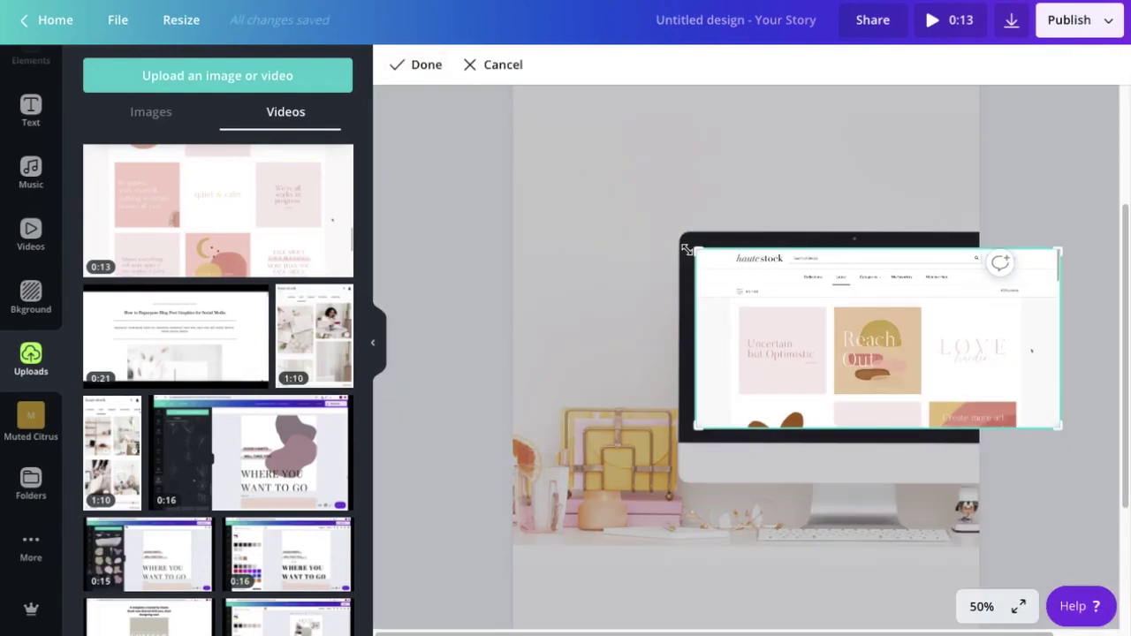
left_click_drag(698, 249, 711, 247)
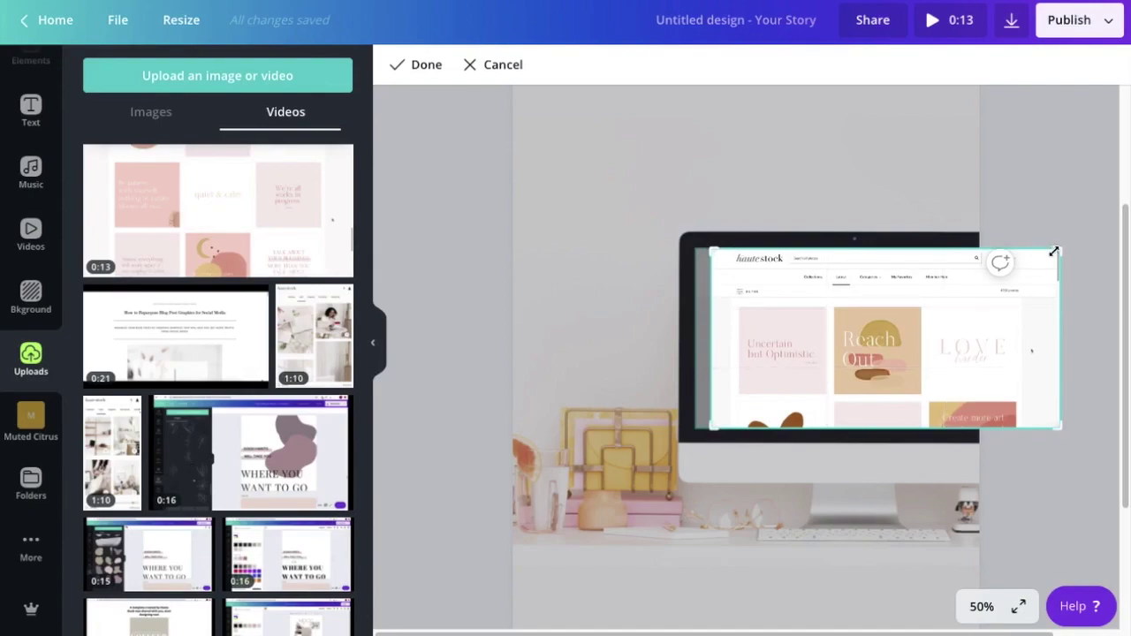
left_click_drag(1060, 251, 1043, 249)
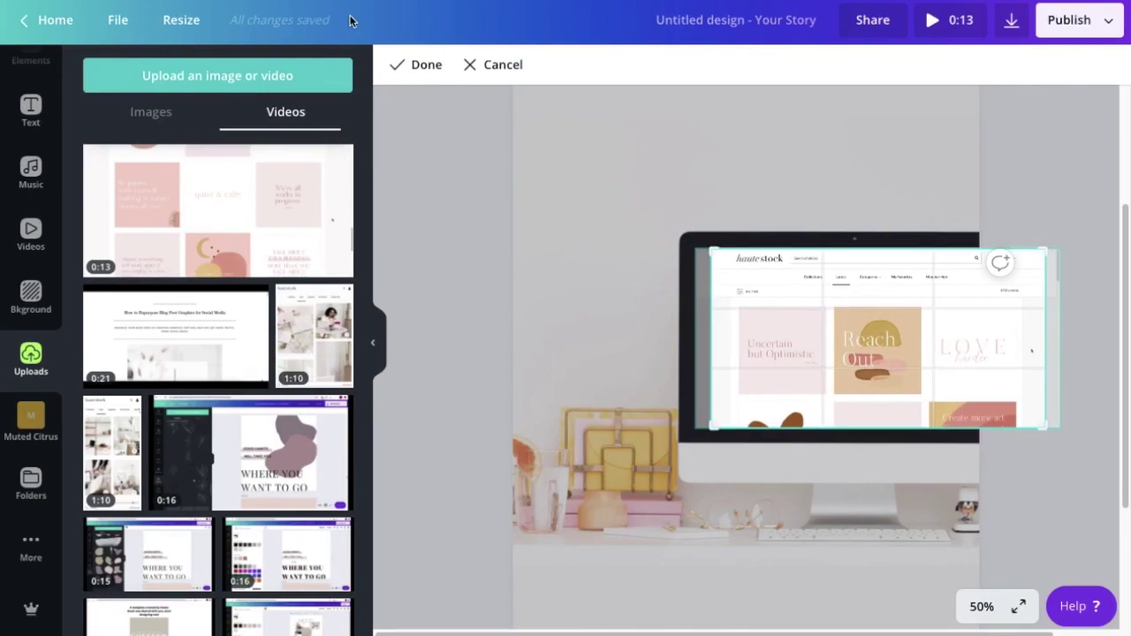
left_click(415, 69)
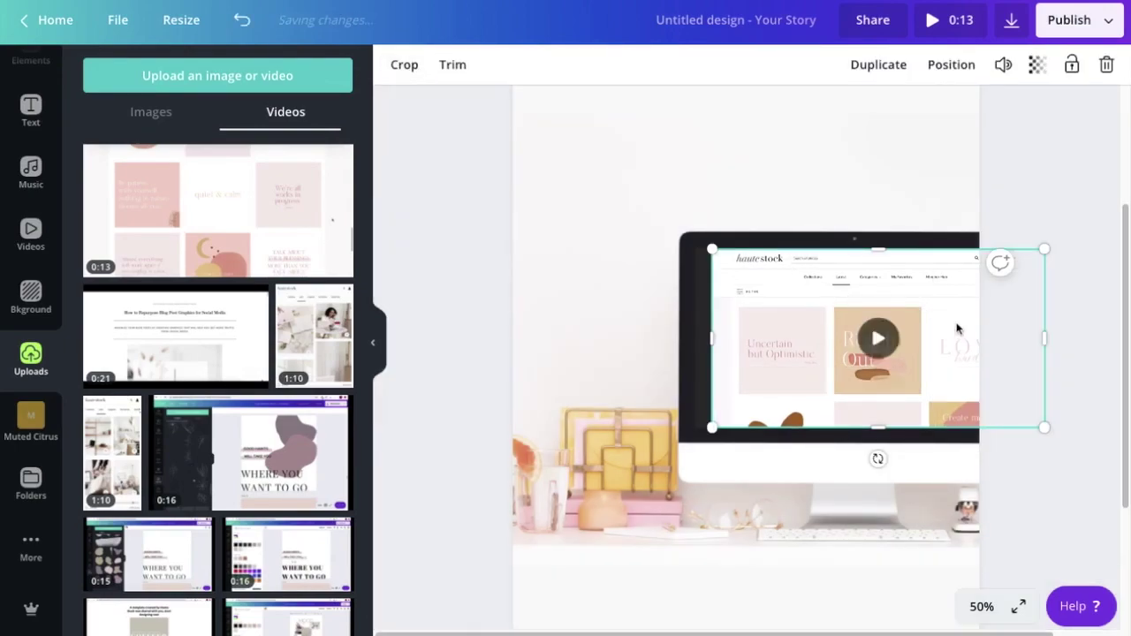
left_click_drag(956, 329, 941, 325)
left_click(1094, 351)
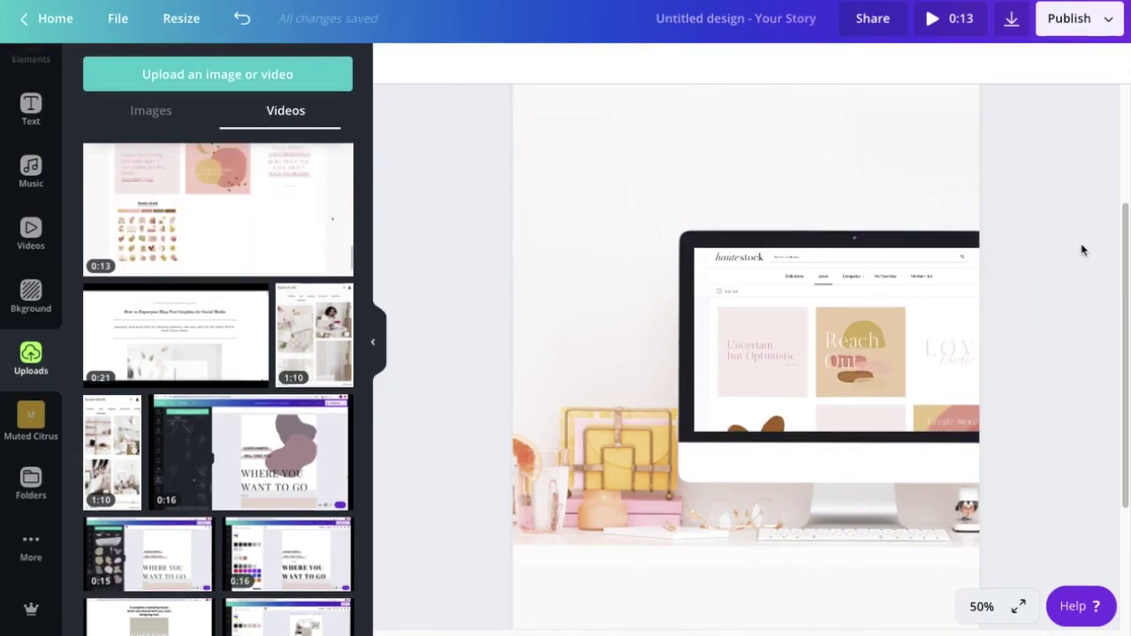
left_click(961, 329)
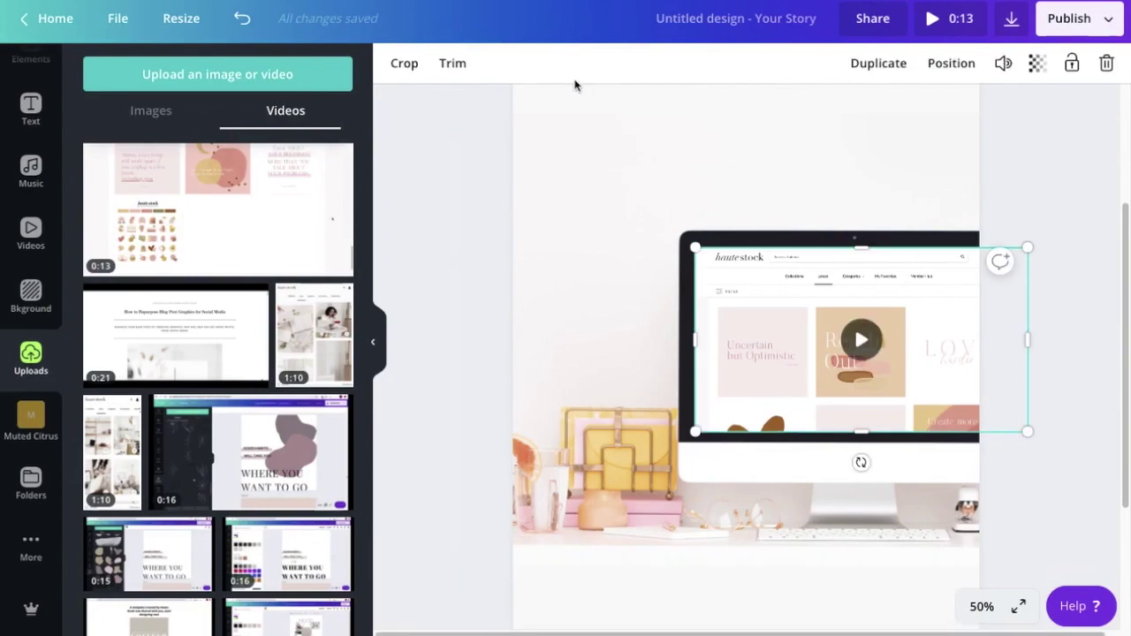
left_click(456, 65)
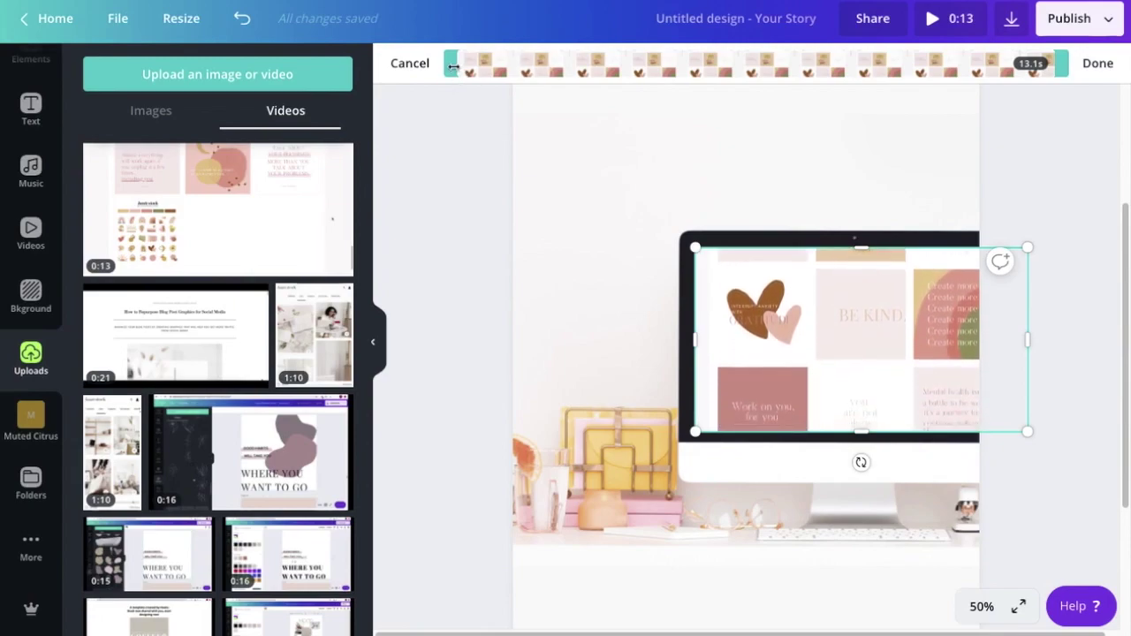
Step: Trim the screen recording to run from about 0.6 s to 11.7 s
left_click_drag(450, 66, 493, 68)
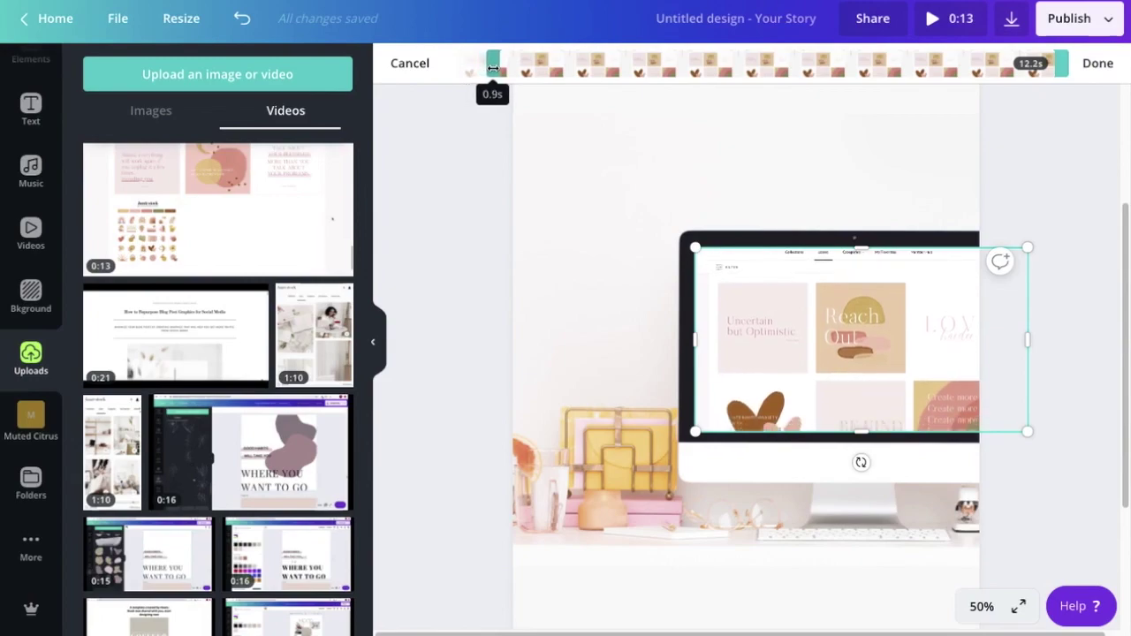
left_click_drag(493, 68, 478, 68)
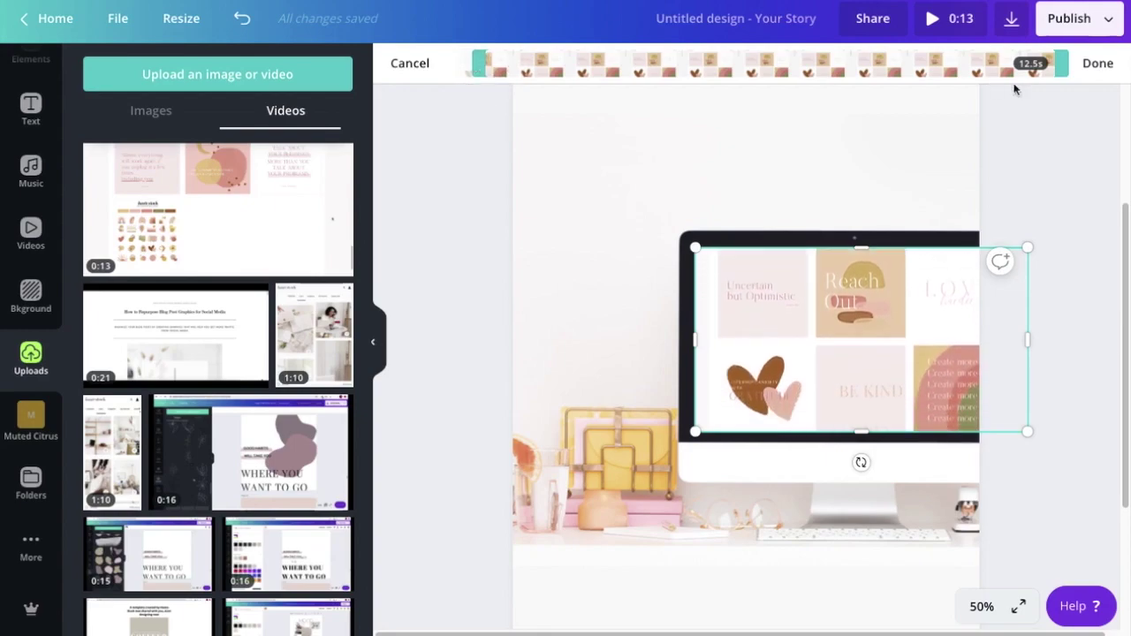
left_click_drag(1062, 64, 1023, 64)
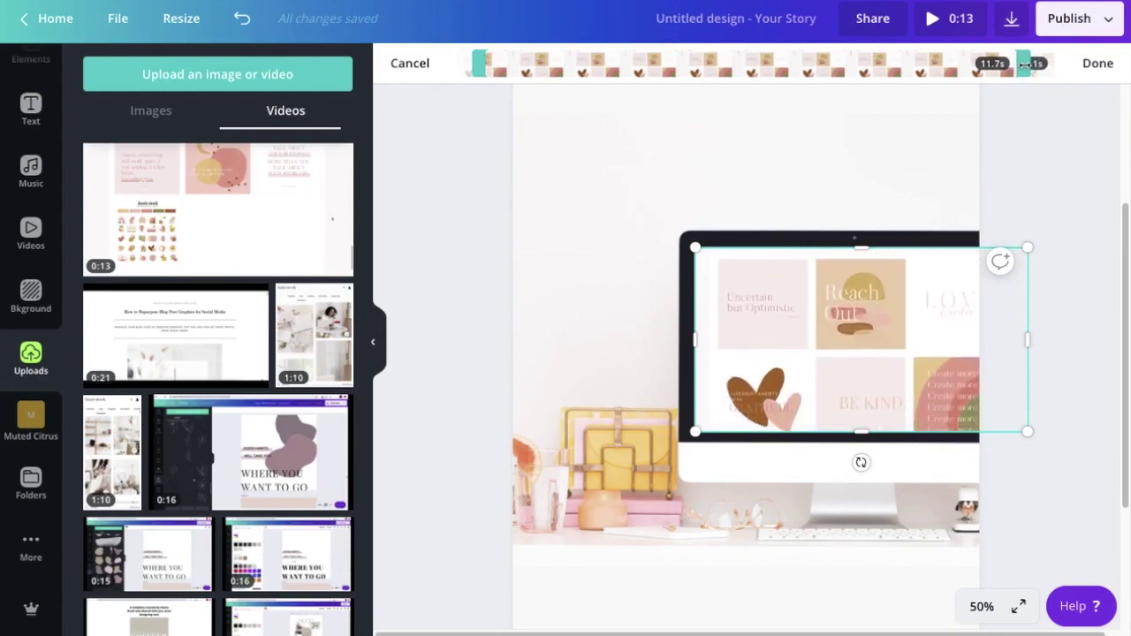
left_click(1098, 63)
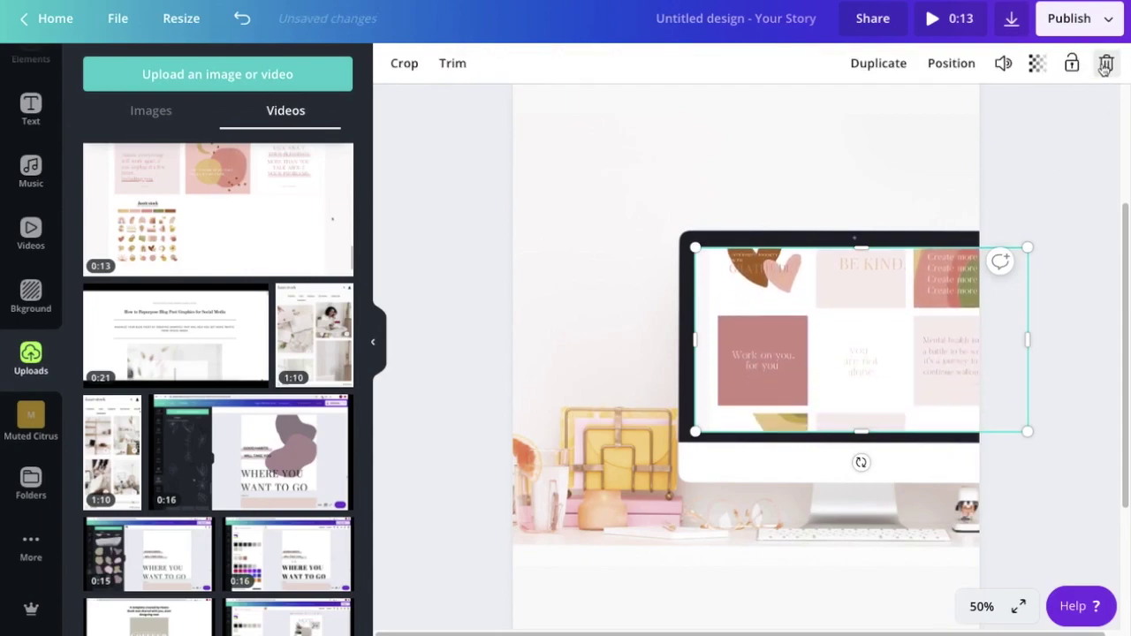
Step: Re-trim the screen recording to 8.0s, moving its start to about 1.2 s
left_click(454, 64)
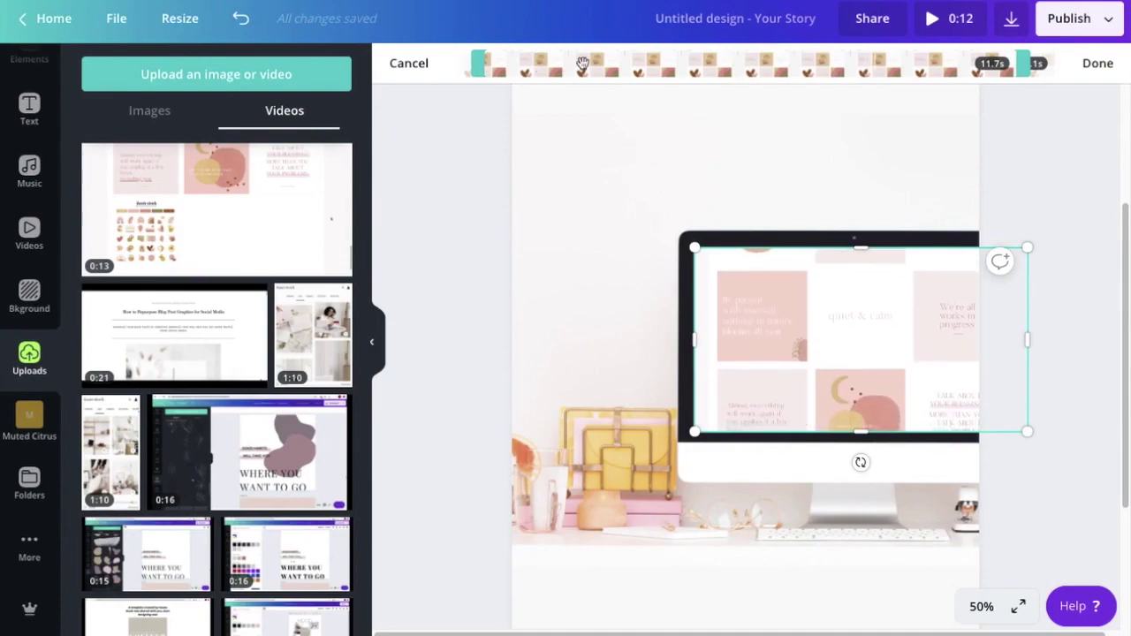
left_click_drag(1023, 67, 1020, 70)
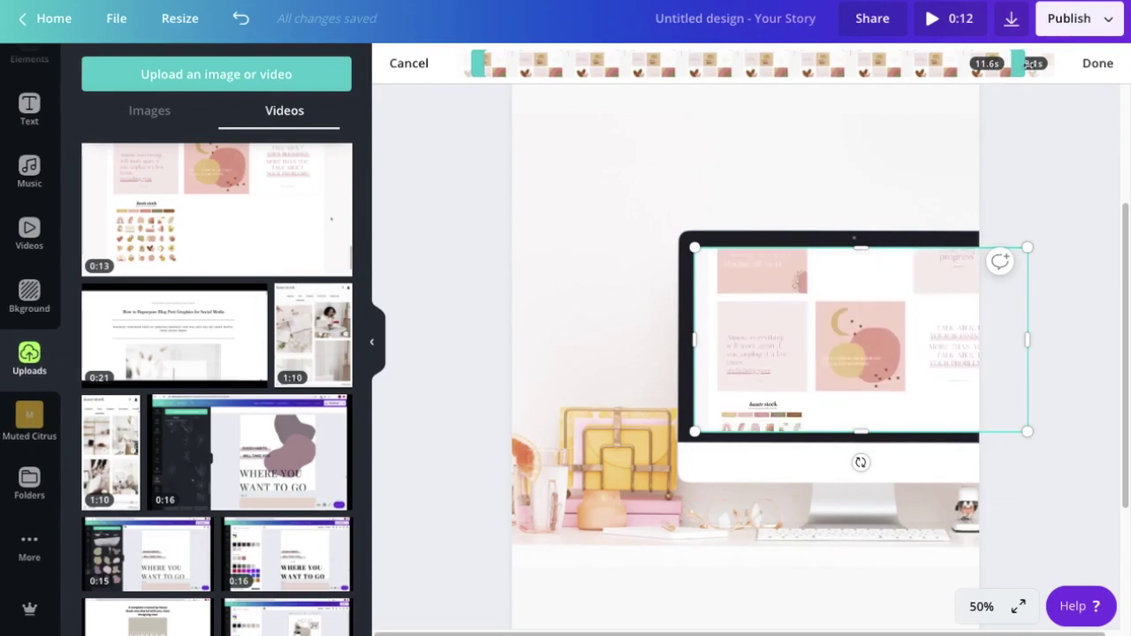
left_click_drag(1018, 64, 895, 66)
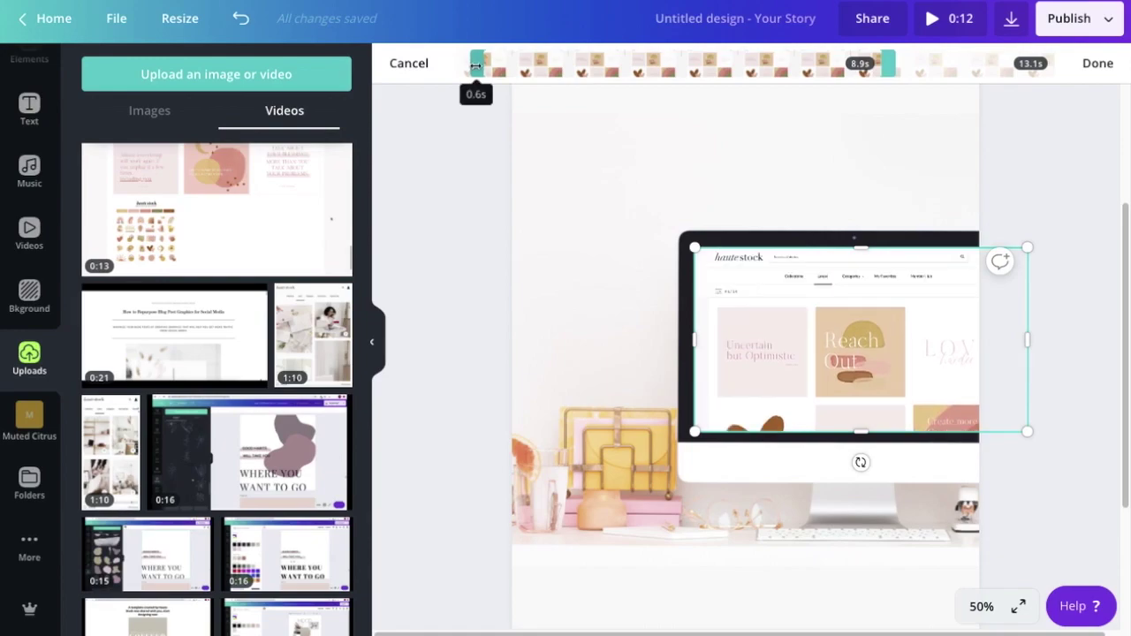
left_click_drag(475, 66, 511, 69)
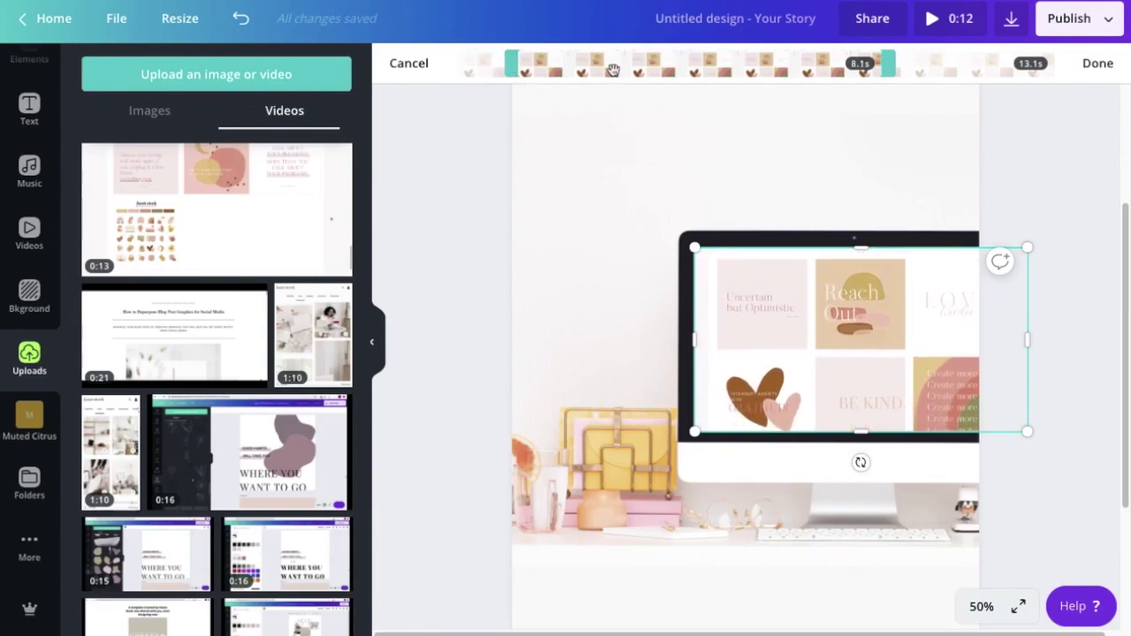
left_click_drag(885, 71, 881, 71)
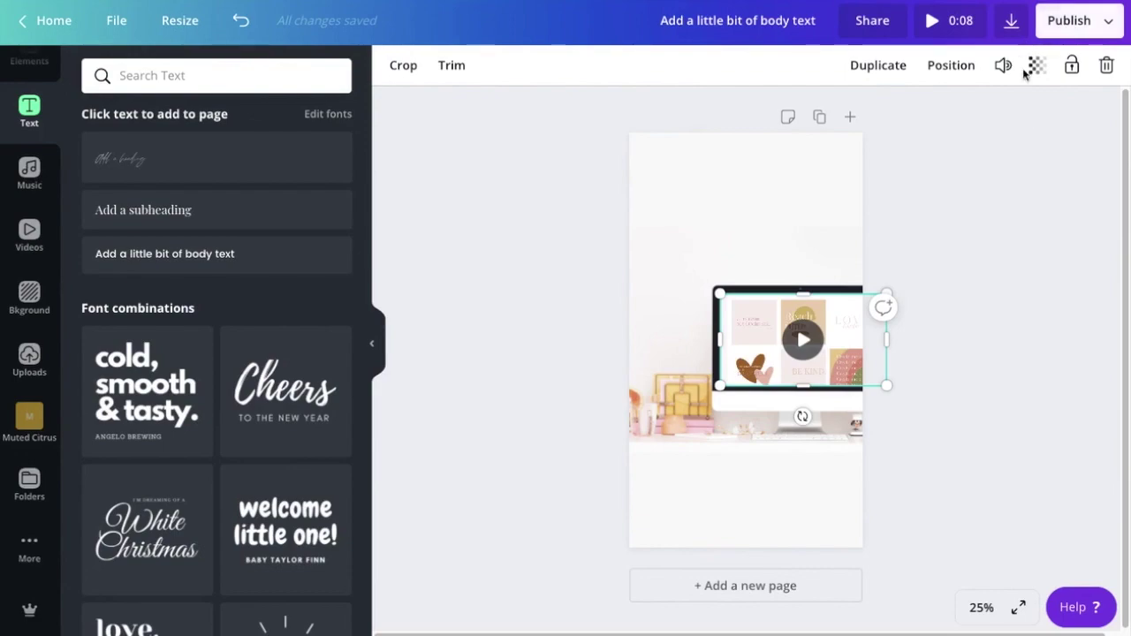
Step: Lower the screen recording's transparency to about 92 so it blends into the monitor
left_click(1036, 67)
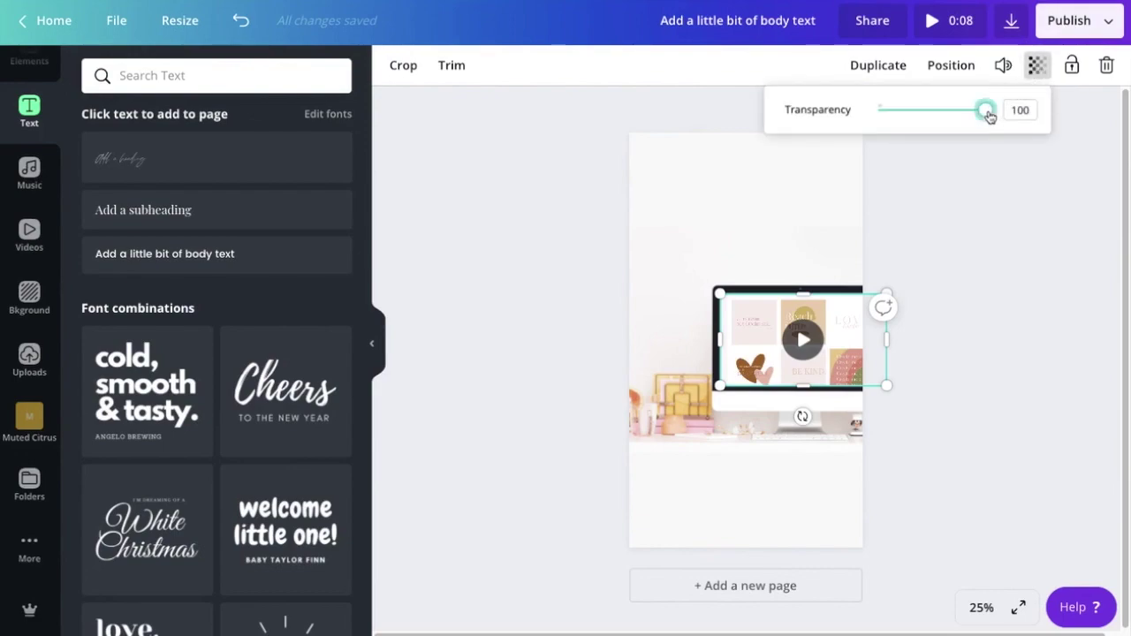
left_click_drag(989, 116, 988, 117)
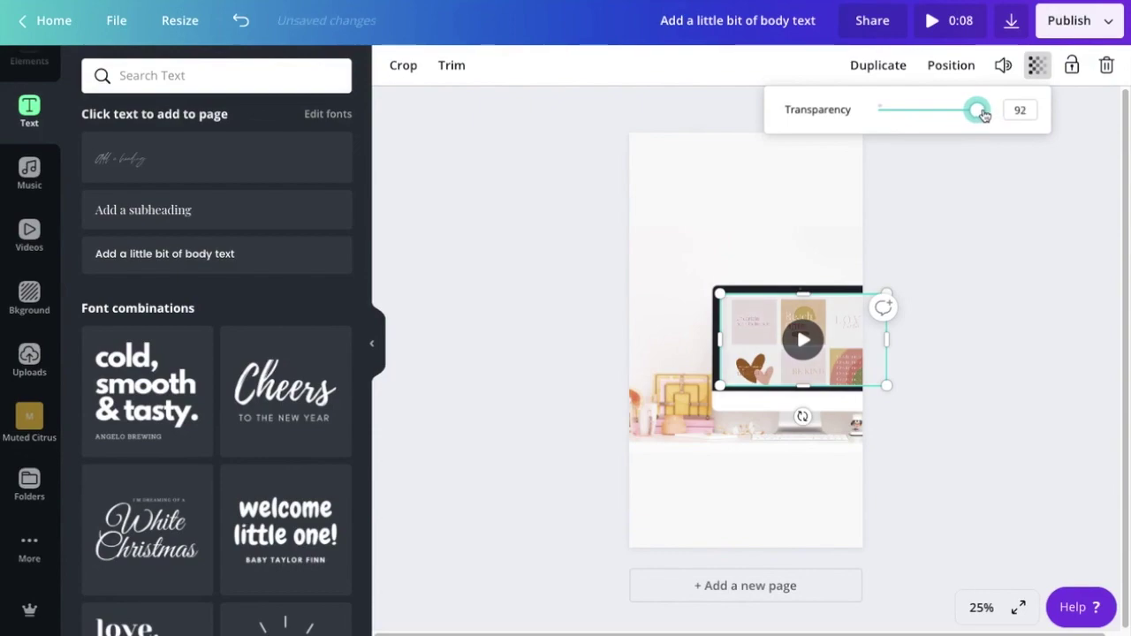
left_click(1020, 261)
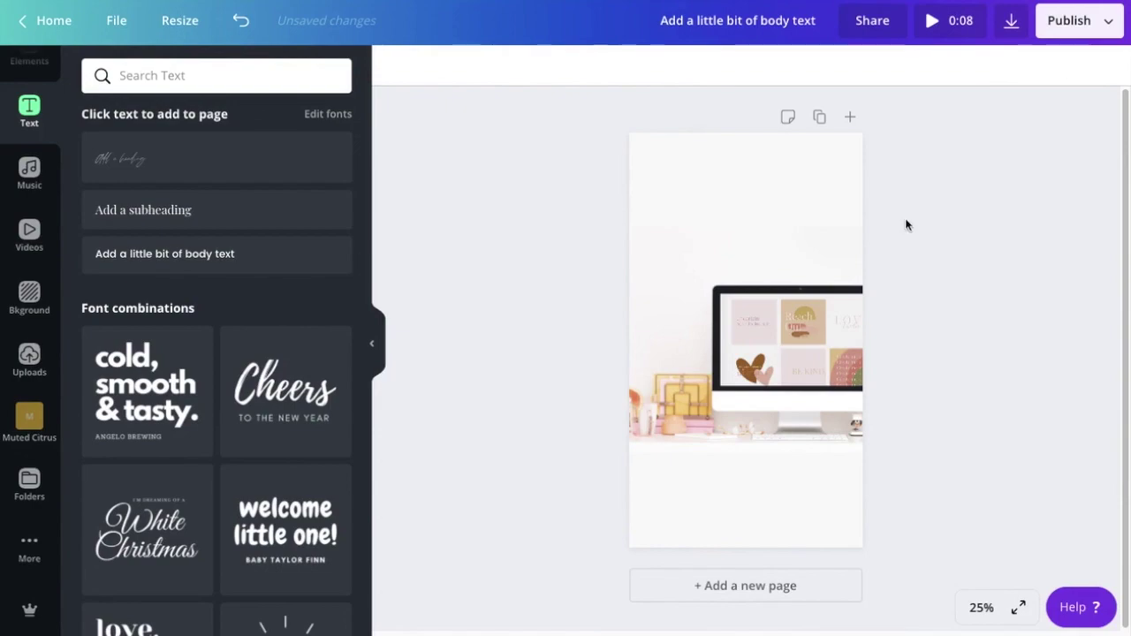
Step: Add a black subheading text box, enlarge it and move it to the page top
left_click(232, 212)
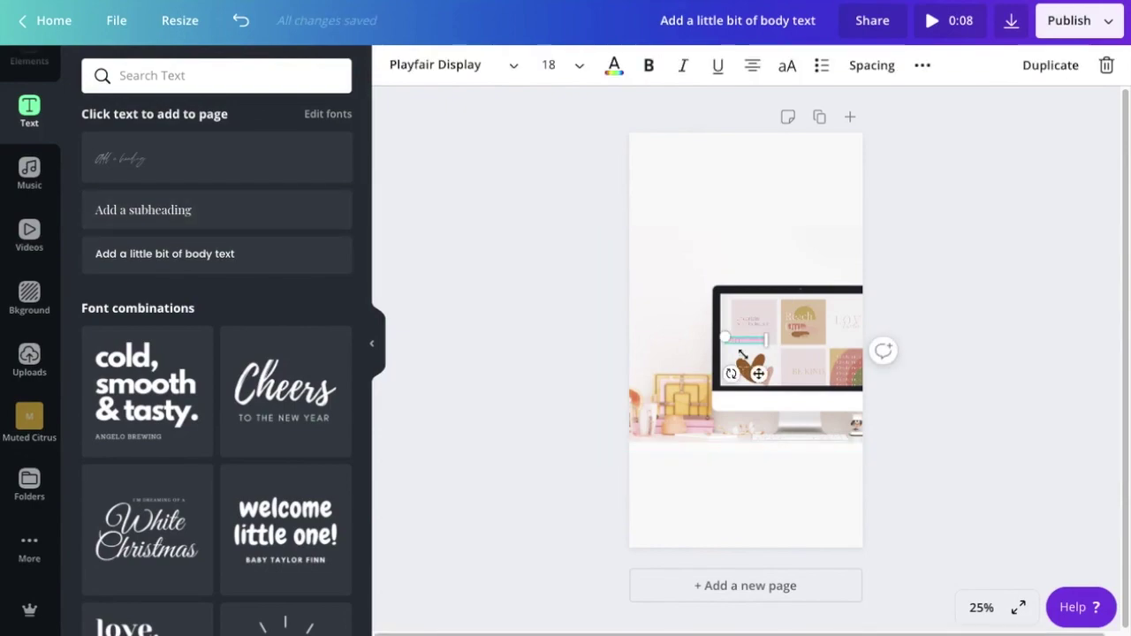
left_click(614, 68)
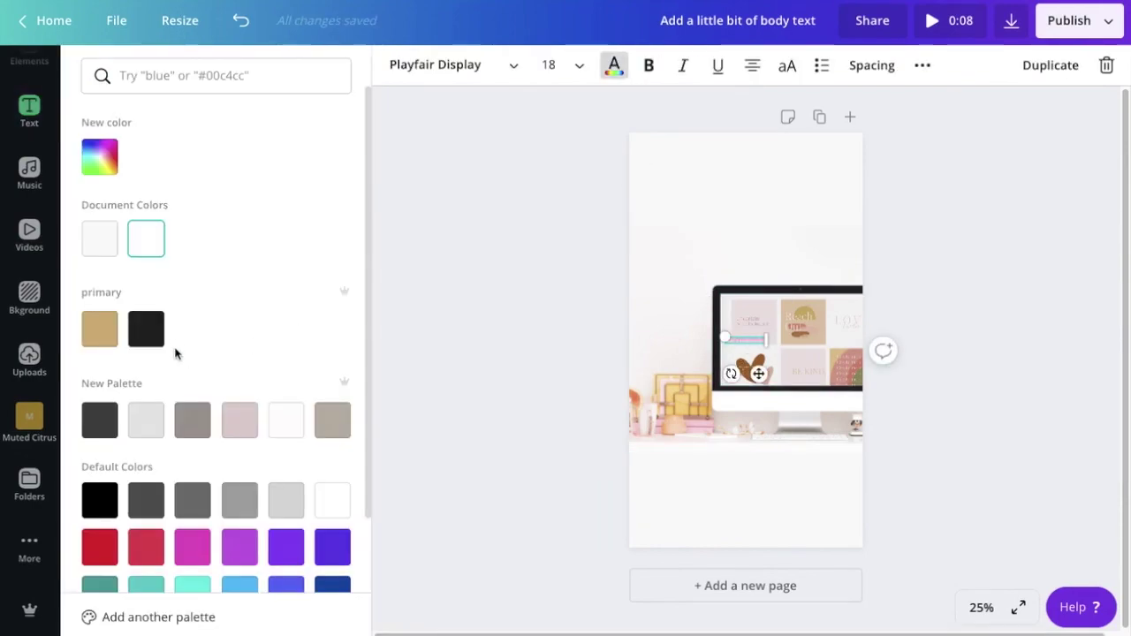
left_click(146, 329)
left_click_drag(762, 345, 928, 362)
left_click_drag(822, 353, 746, 205)
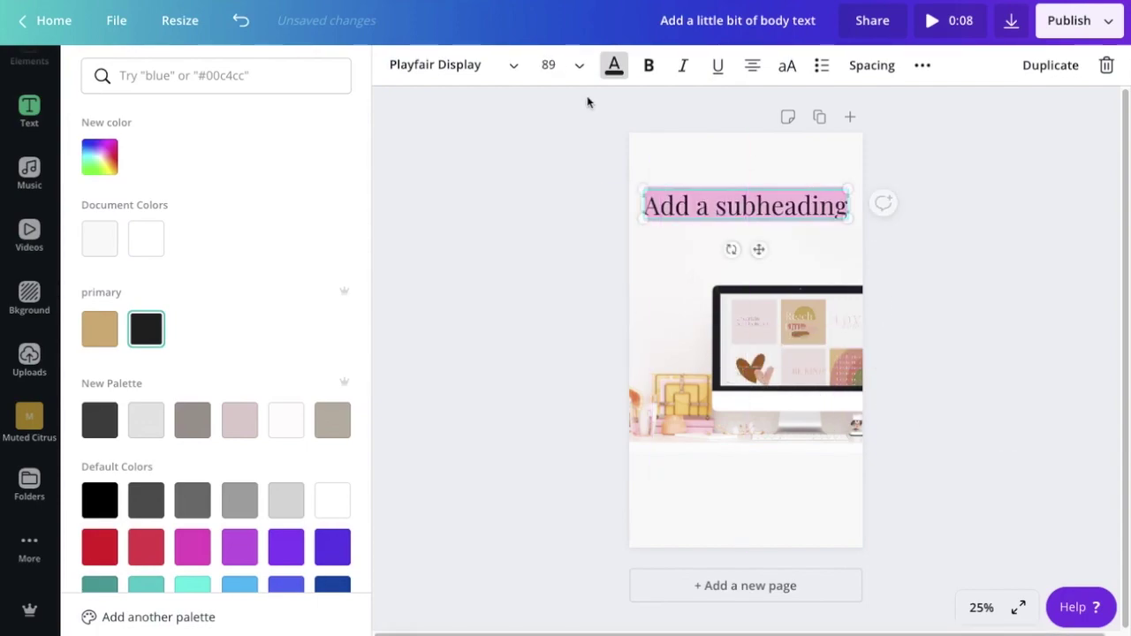
Step: Set the subheading to the Sundays font and change its text to 'New Instaquotes'
left_click(435, 64)
type("SUNDA")
key("Return")
key("Return")
key("BackSpace")
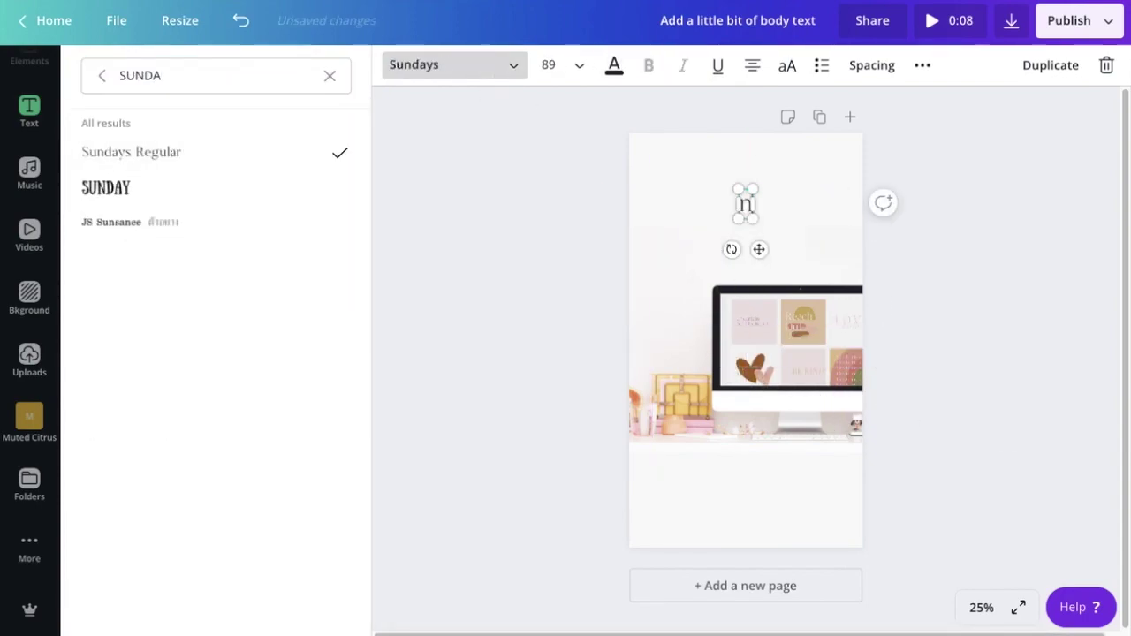
type("New Instaquotes")
Step: Resize the 'New Instaquotes' heading and centre it horizontally at the top
left_click_drag(837, 218, 858, 223)
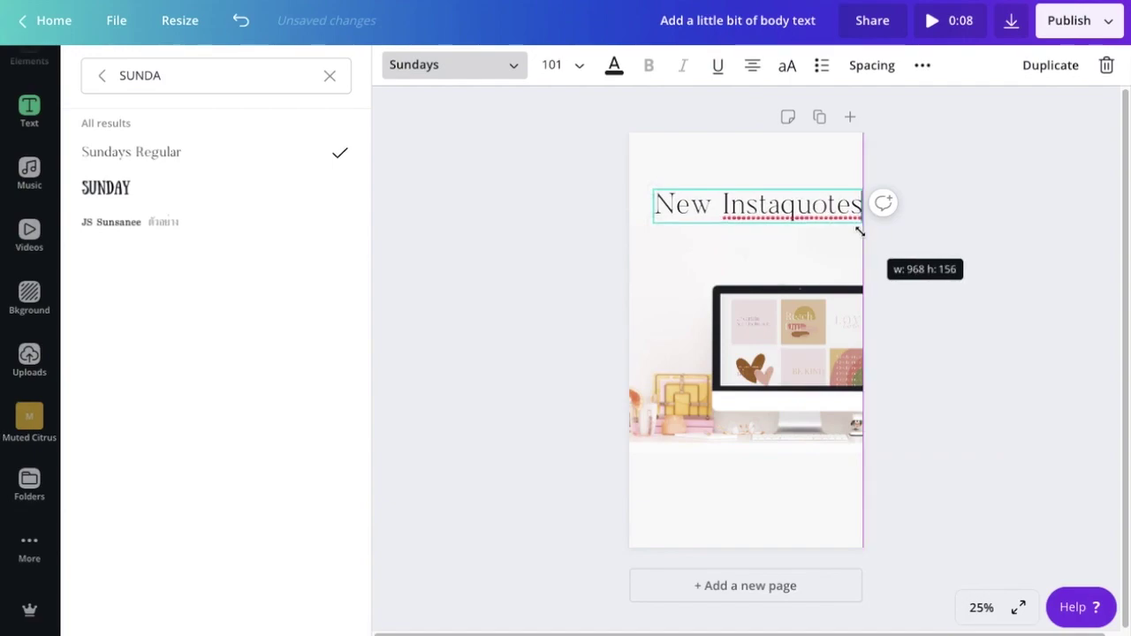
left_click_drag(808, 186, 801, 181)
left_click(950, 251)
left_click(747, 202)
left_click_drag(642, 218, 665, 219)
left_click_drag(760, 202, 785, 204)
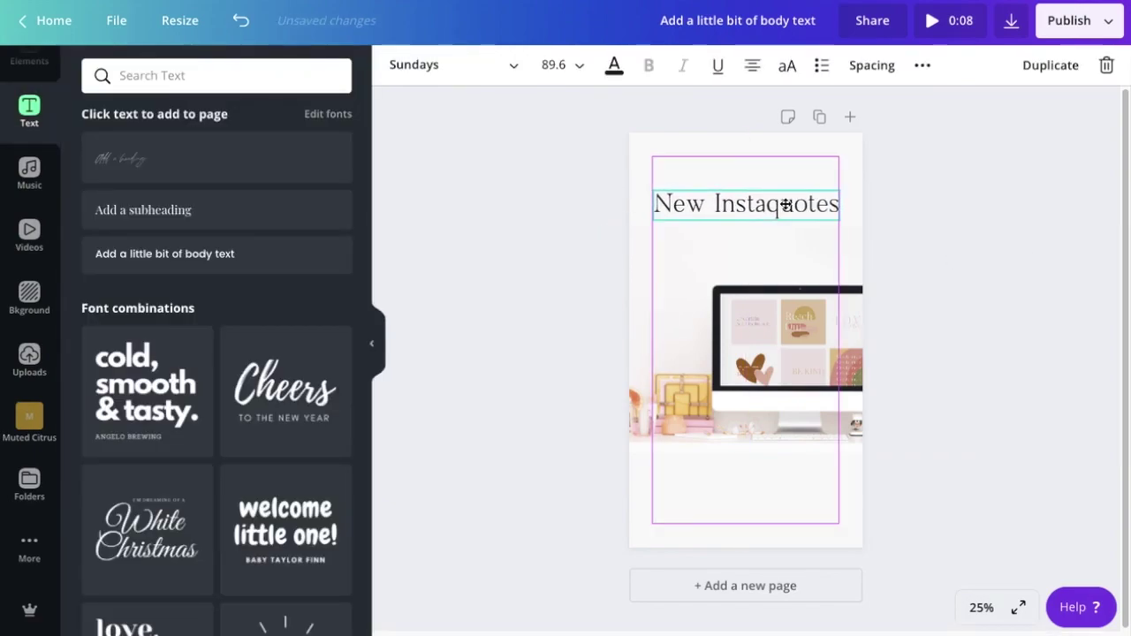
left_click(884, 206)
Step: Add a small body text box just beneath the heading
left_click(164, 253)
left_click(614, 65)
left_click_drag(746, 339, 744, 239)
Step: Add 'AVAILABLE IN THE HAUTE STOCK LIBRARY' in Poppins Light with wider letter spacing, centred under the heading
left_click(440, 64)
type("po")
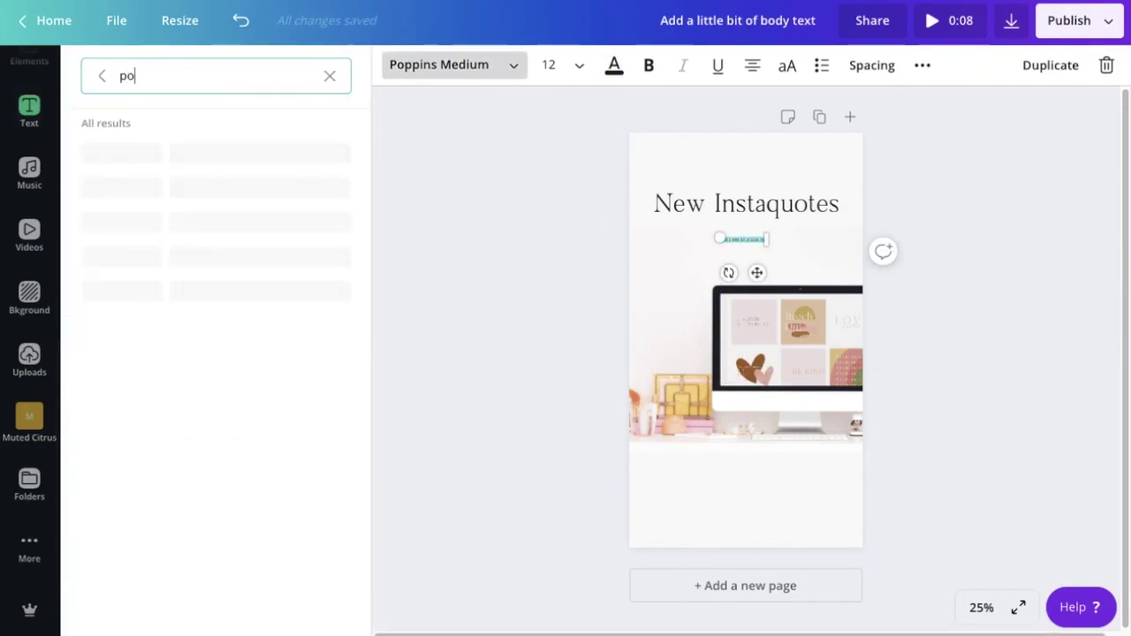
type("ppins")
left_click(177, 220)
left_click_drag(699, 239, 748, 239)
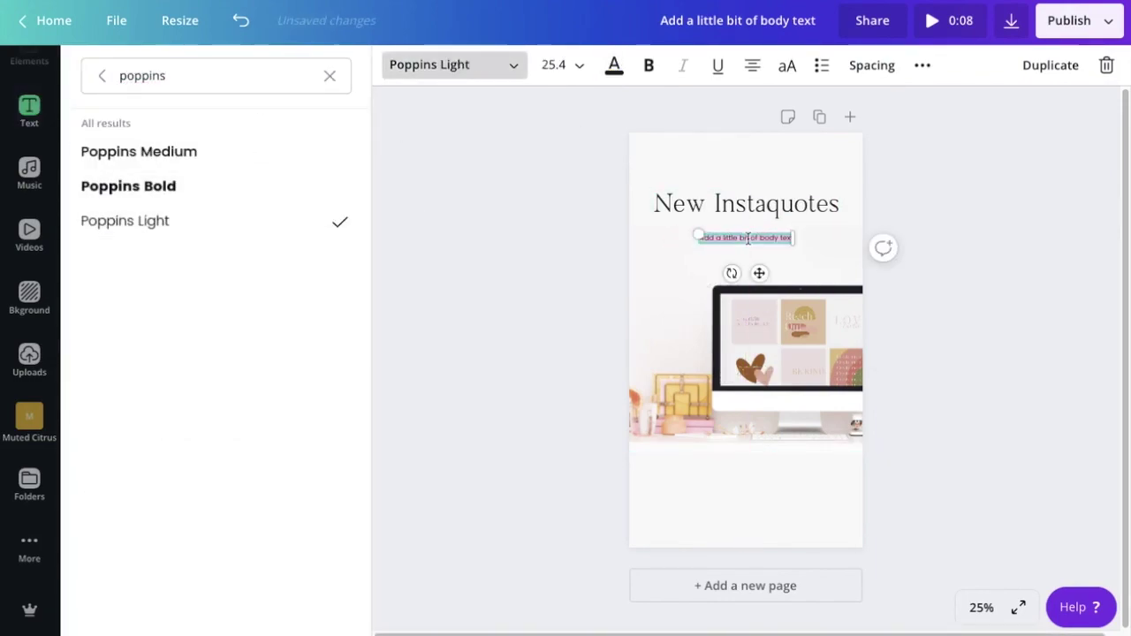
type("AVAILABLE IN THE HAUTE STOCK LIBRAR")
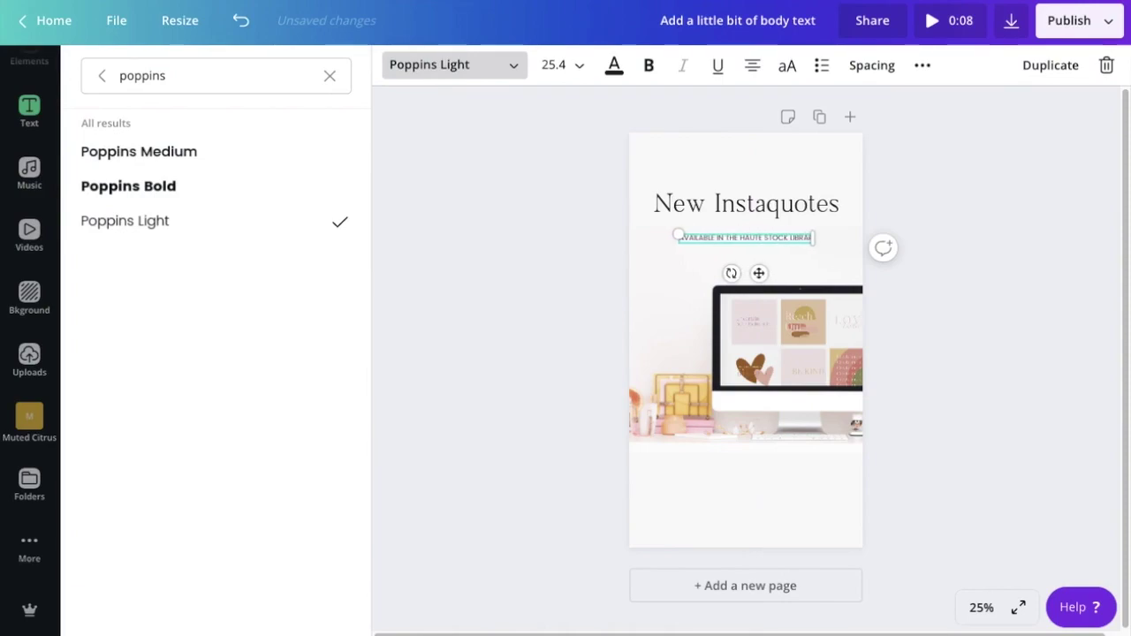
key("ctrl+a")
left_click(873, 64)
left_click_drag(955, 116, 965, 116)
left_click(667, 232)
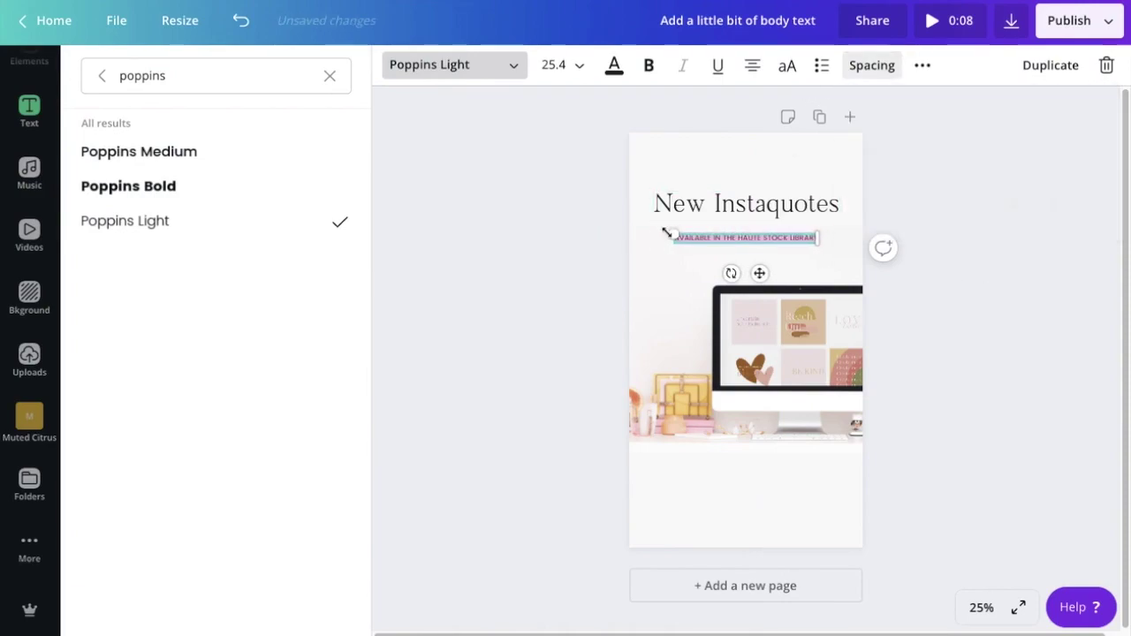
left_click_drag(668, 232, 654, 232)
left_click_drag(749, 235, 758, 471)
Step: Duplicate the tagline as the TERRACOTTA description paragraph, centred near the bottom
key("ctrl+d")
double_click(757, 472)
key("ctrl+a")
type("TERRACOTTA COLOR PALETTE FEATURING INSPIRATIONAL QUOTES PRE-MADE FOR YOUR BUSINESS' SOCIAL MEDIA #STAYHOME")
left_click_drag(833, 510, 820, 503)
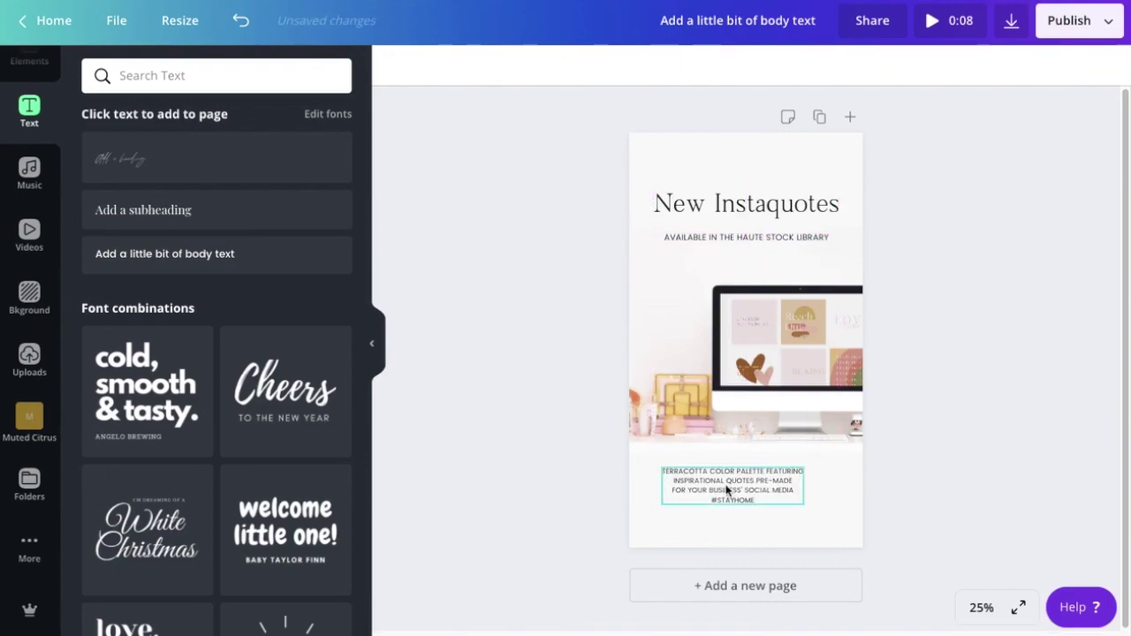
left_click_drag(727, 490, 740, 485)
Step: Add a HAUTESTOCK.CO line in Poppins Medium, centred at the page bottom
left_click(775, 242)
key("ctrl+d")
left_click_drag(775, 258, 765, 523)
double_click(766, 522)
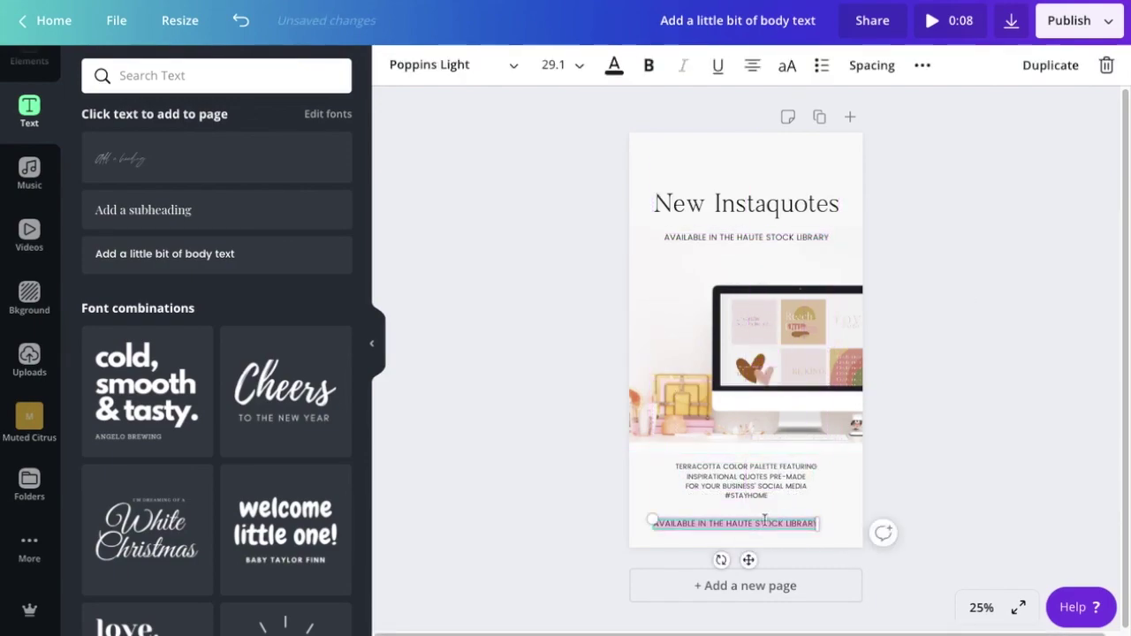
type("HAUTESTOCK.CO")
key("ctrl+a")
left_click(451, 64)
left_click(189, 290)
left_click_drag(695, 520, 747, 519)
left_click(1002, 171)
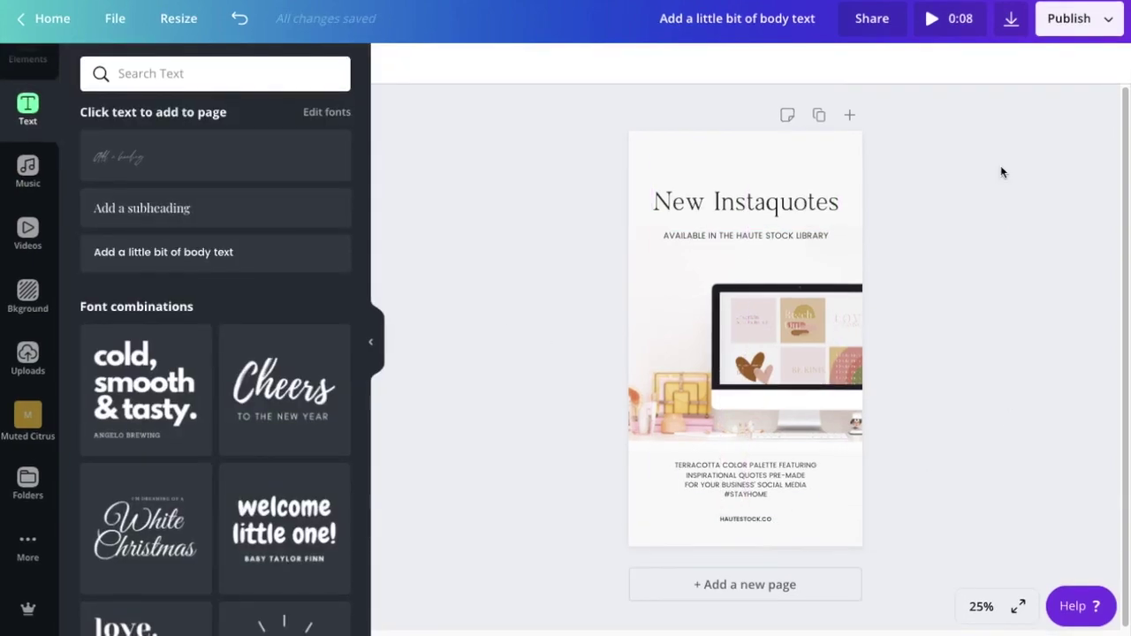
Step: Download the story with GIF chosen as the file type, saving BlogPostVid.gif
left_click(1010, 21)
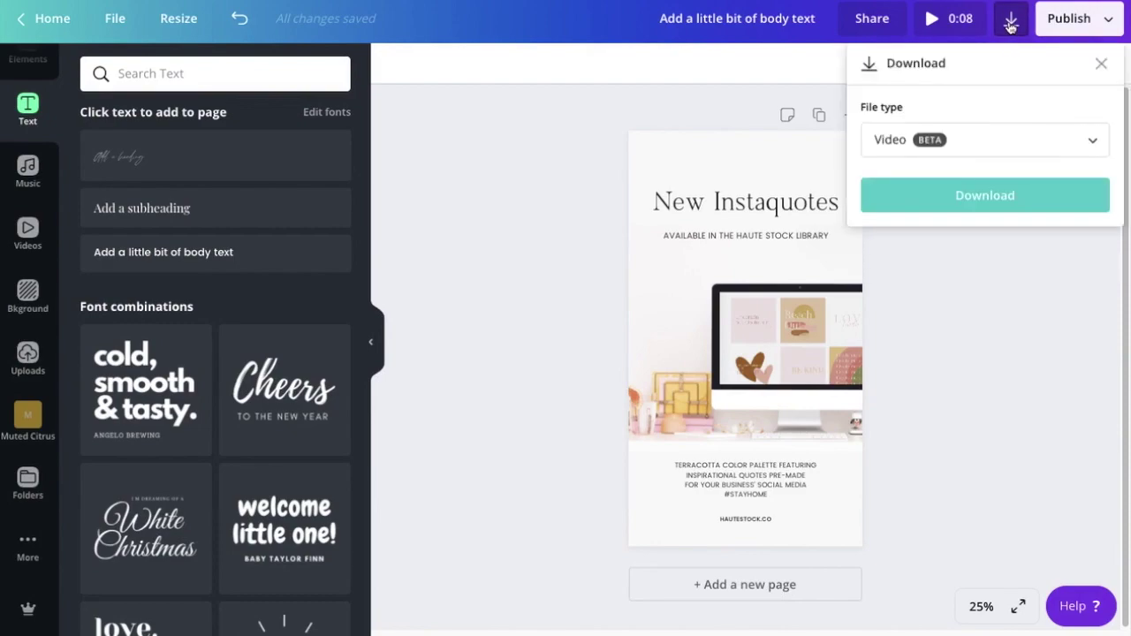
left_click(1028, 148)
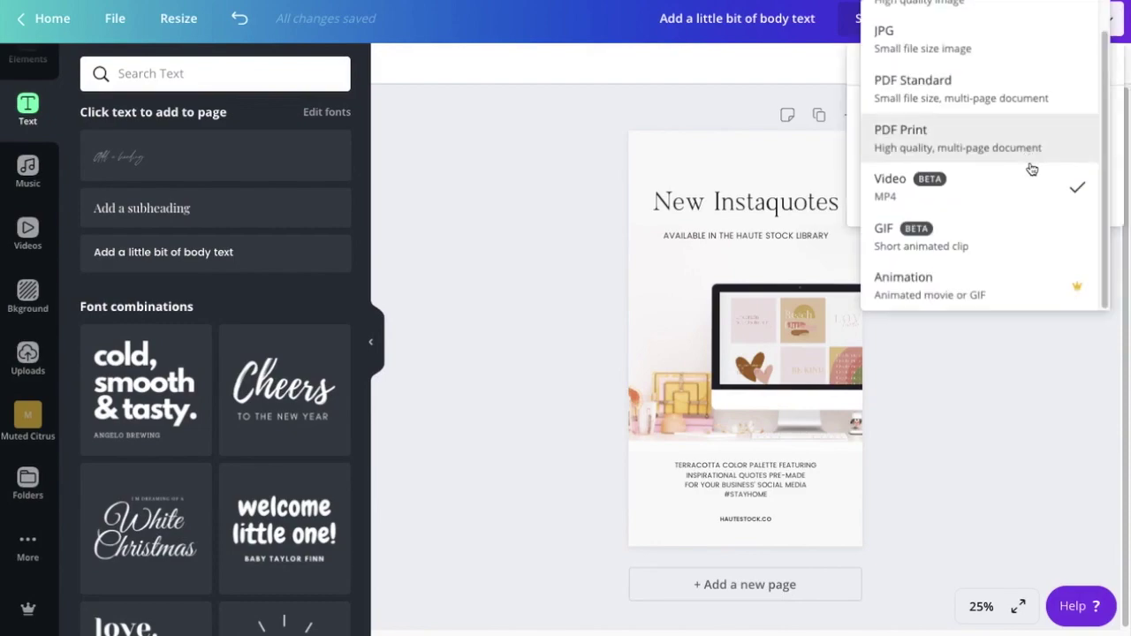
left_click(1009, 190)
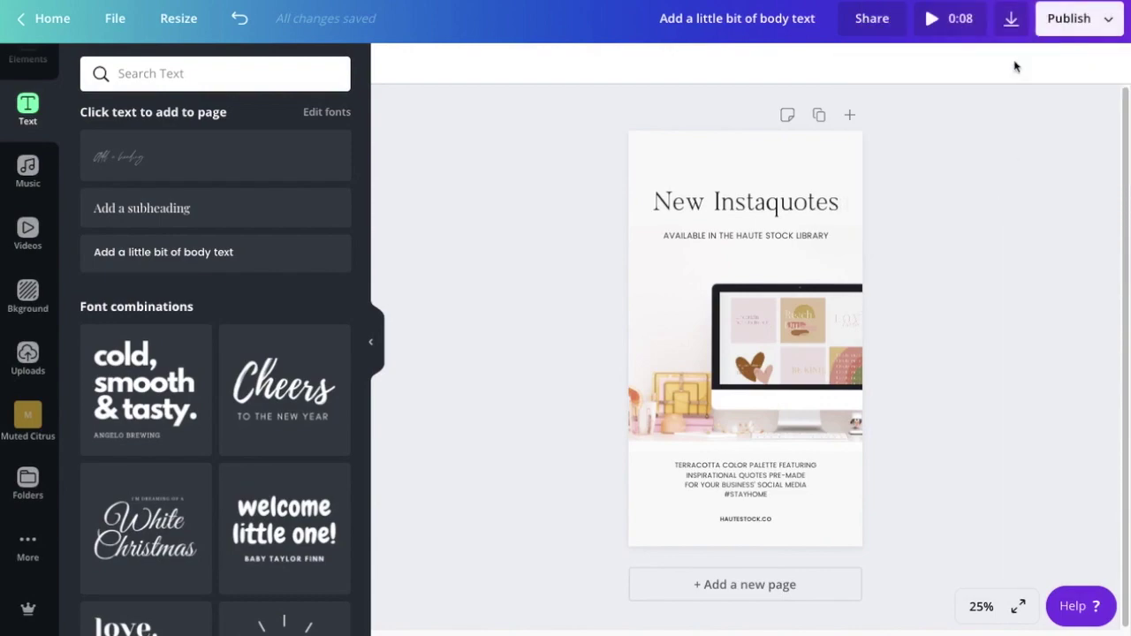
left_click(1011, 32)
left_click(1018, 143)
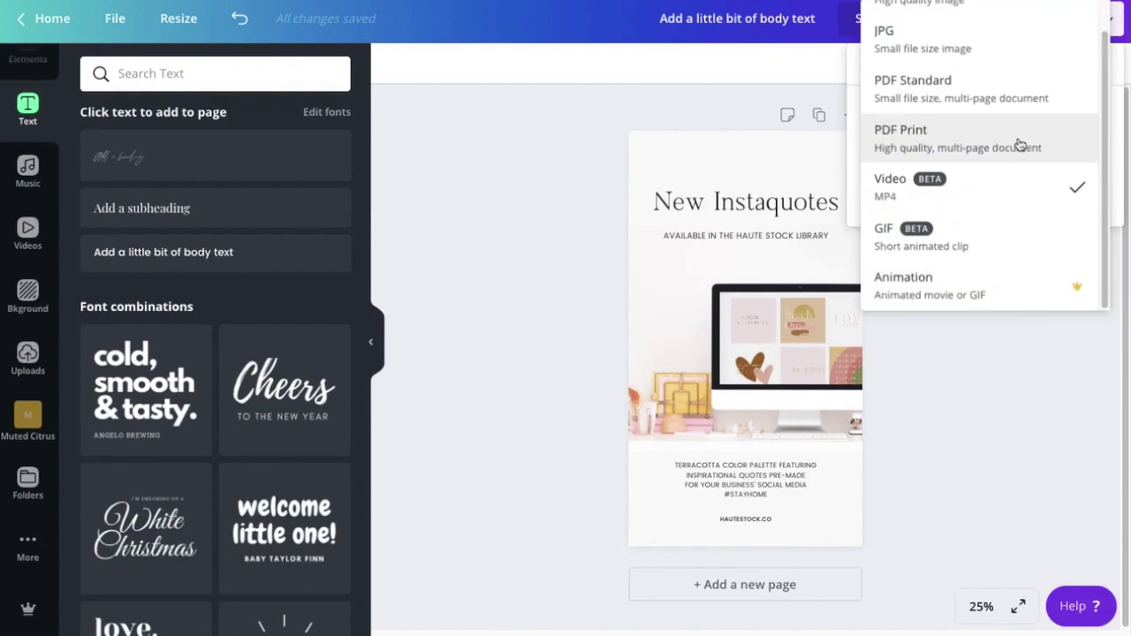
left_click(995, 250)
left_click(990, 197)
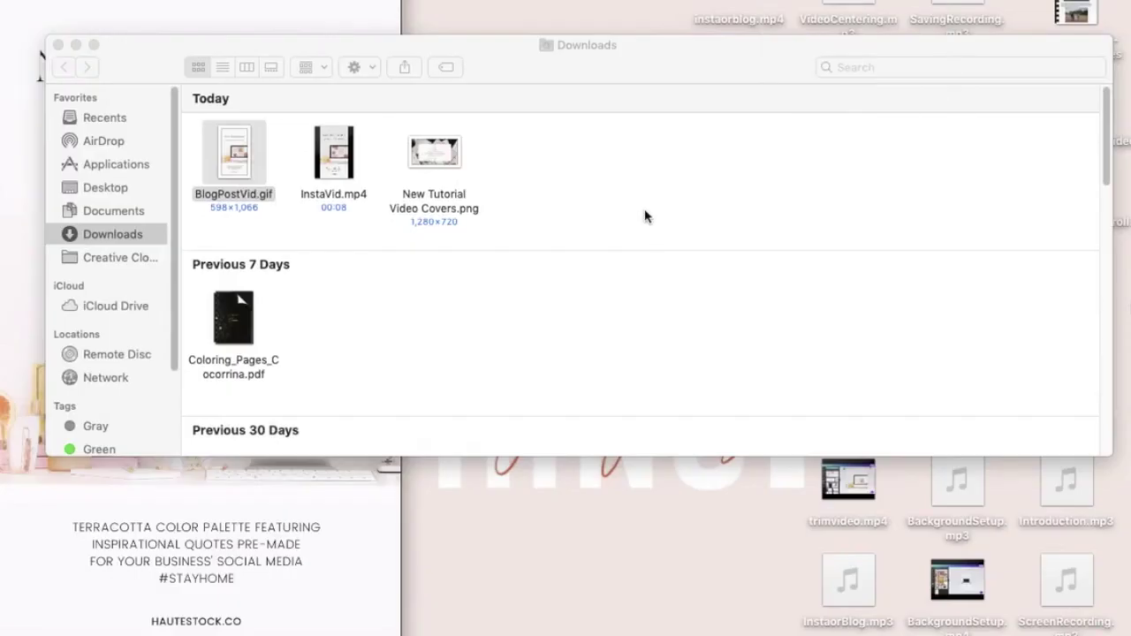
Step: Check the exported video preview, then return to the Downloads folder holding BlogPostVid.gif and InstaVid.mp4
left_click(644, 210)
mouse_move(344, 177)
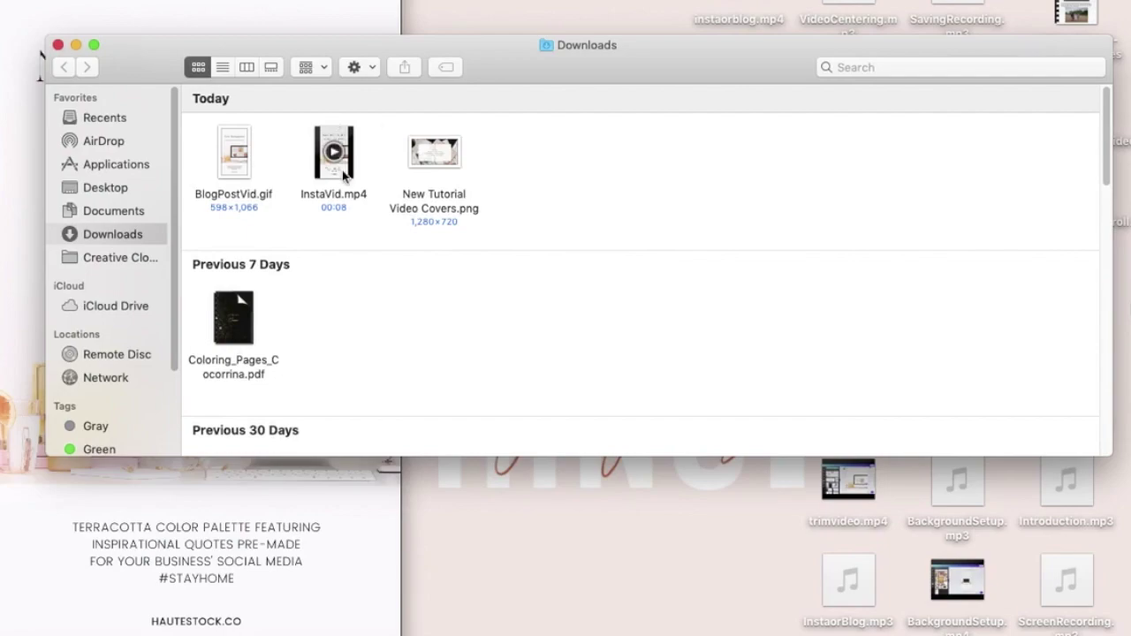
left_click(346, 6)
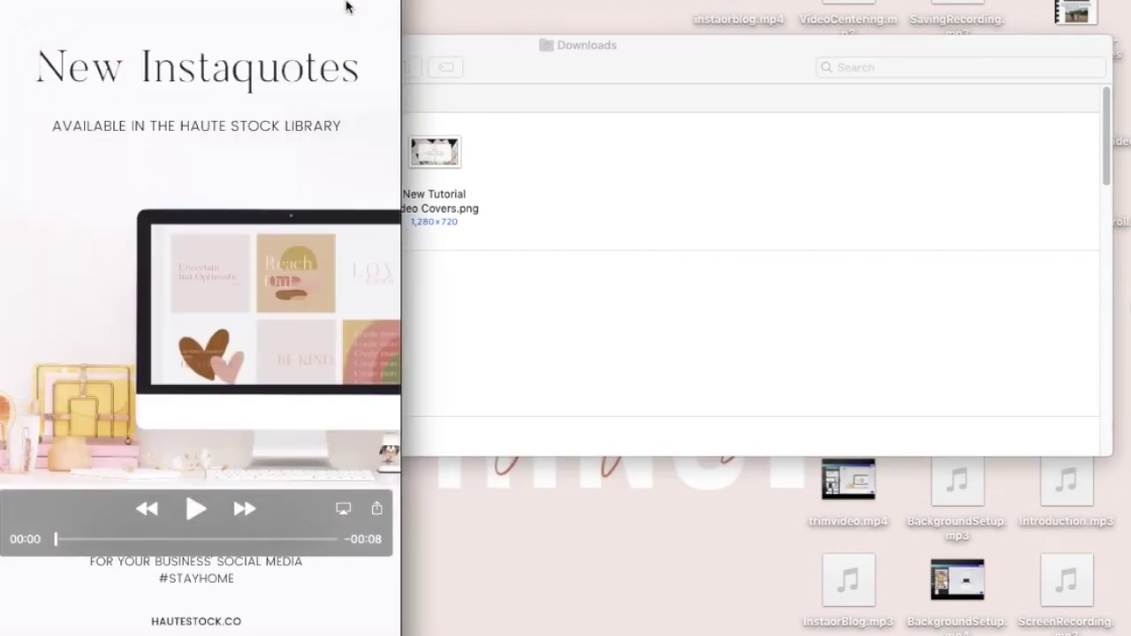
left_click(593, 174)
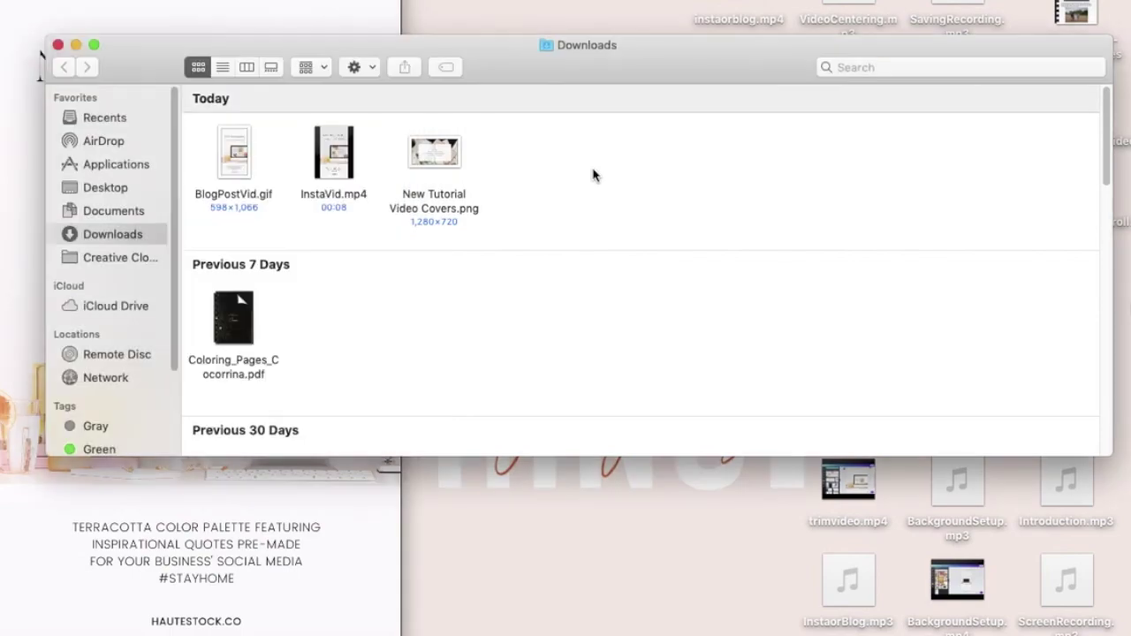